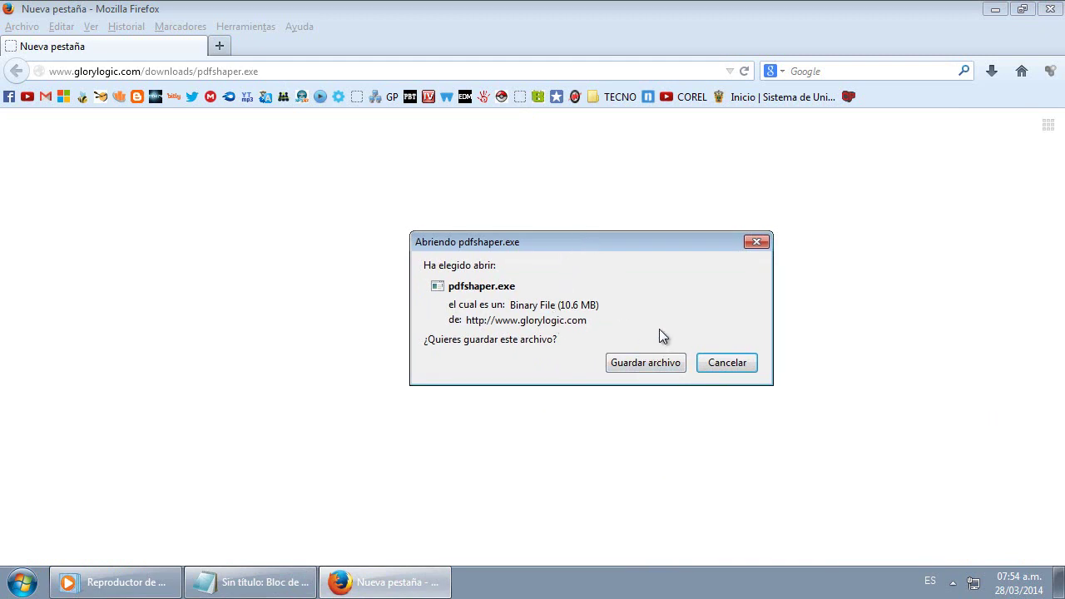
{"action": "left_click", "coordinate": [656, 367]}
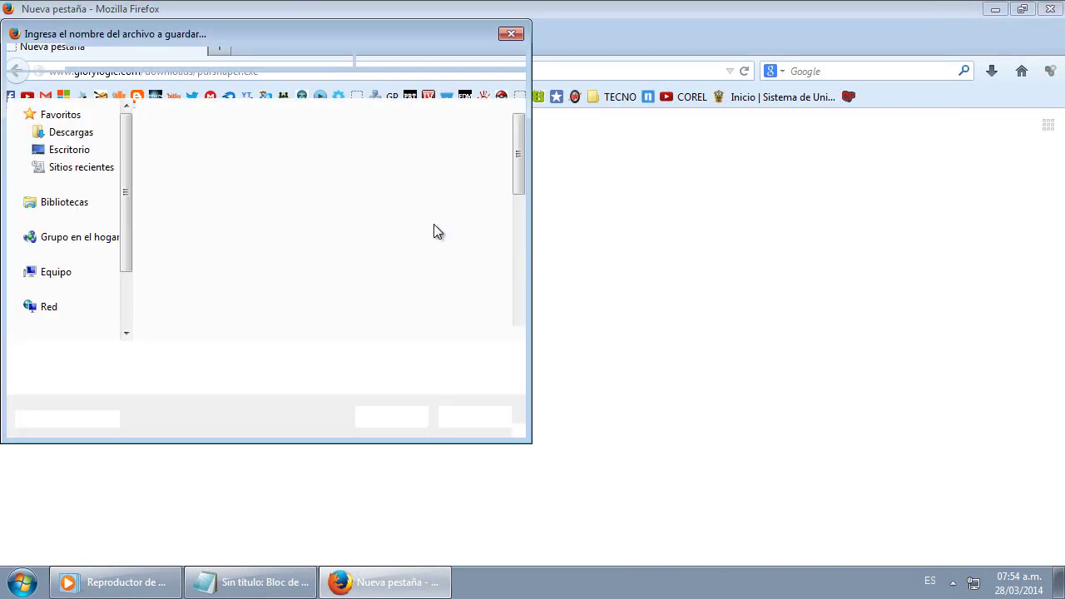
{"action": "left_click_drag", "start_coordinate": [517, 129], "coordinate": [517, 221]}
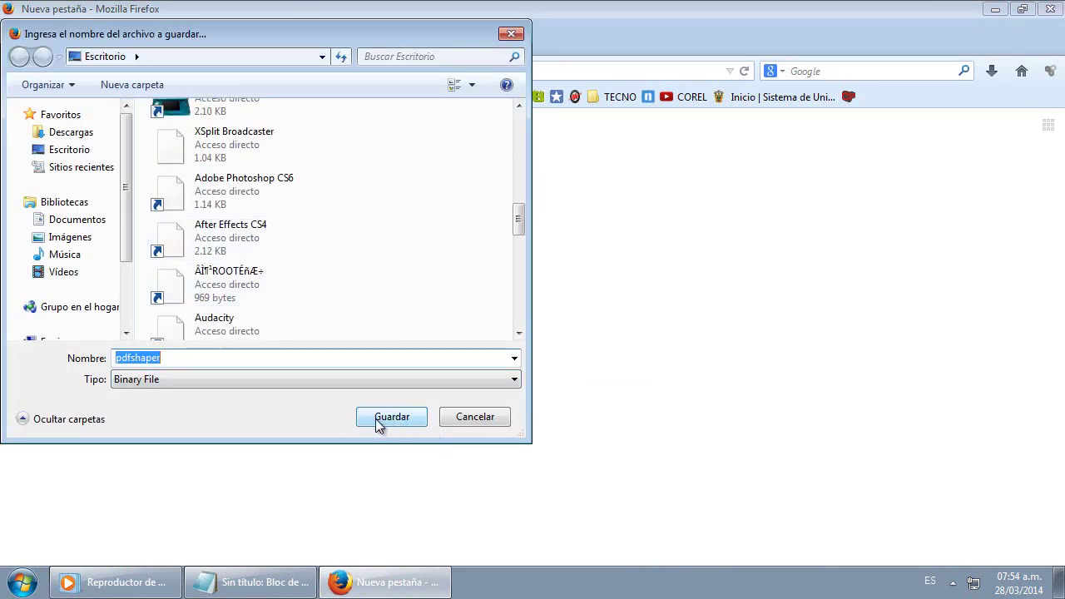
{"action": "left_click", "coordinate": [478, 425]}
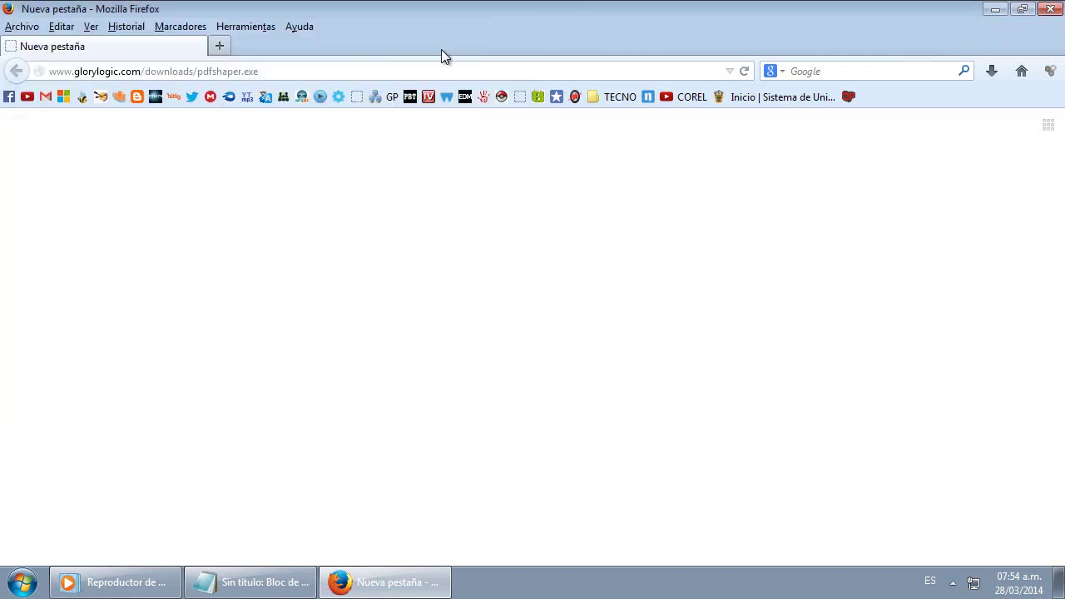
- Close the browser and the untitled text note without saving the note
{"action": "left_click", "coordinate": [1050, 8]}
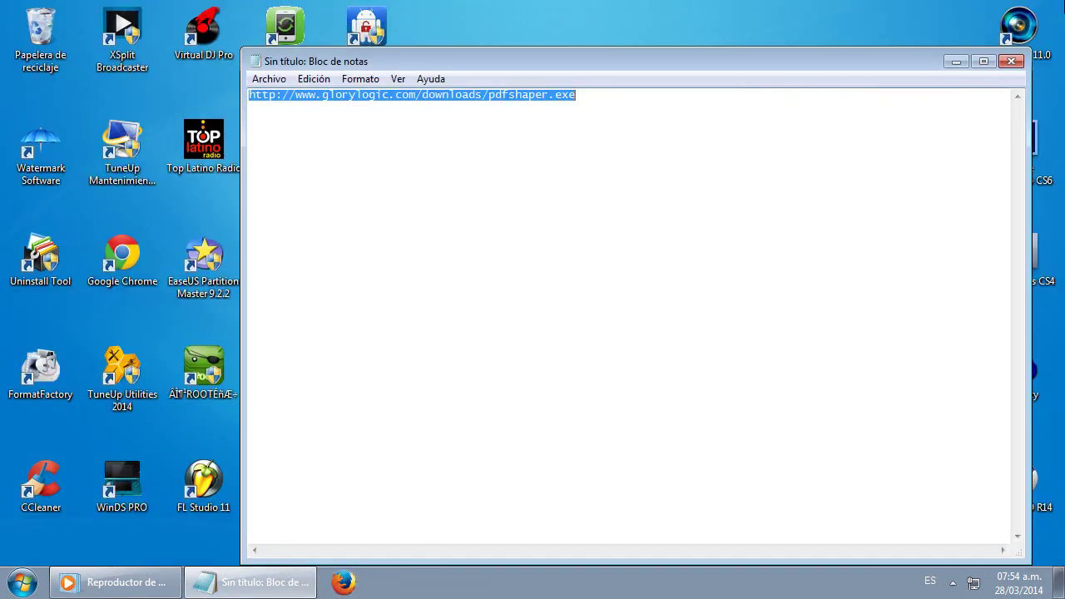
{"action": "key", "text": "alt+F4"}
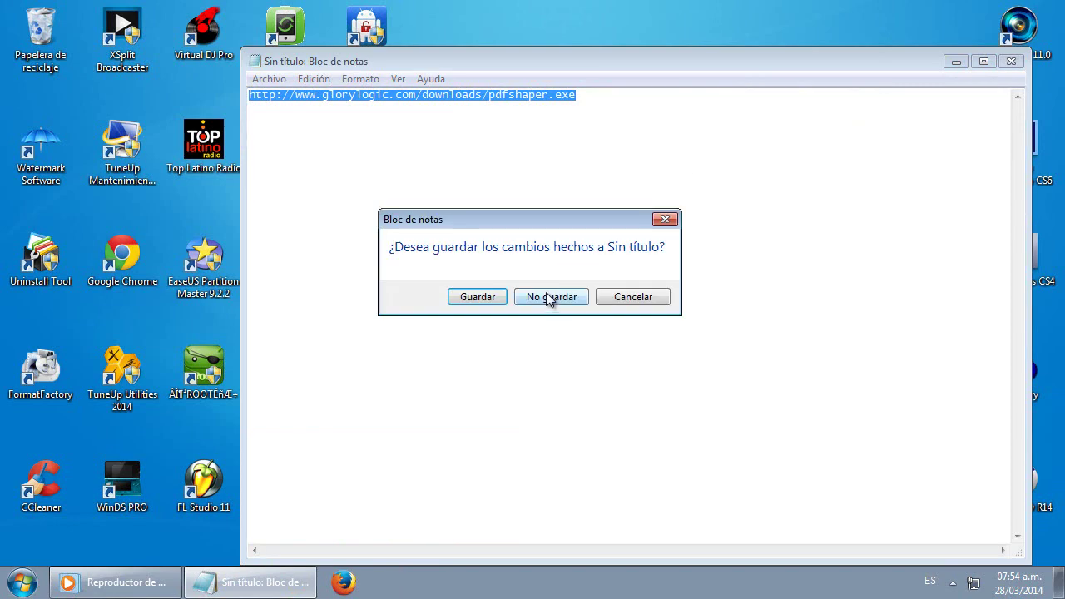
{"action": "left_click", "coordinate": [551, 297]}
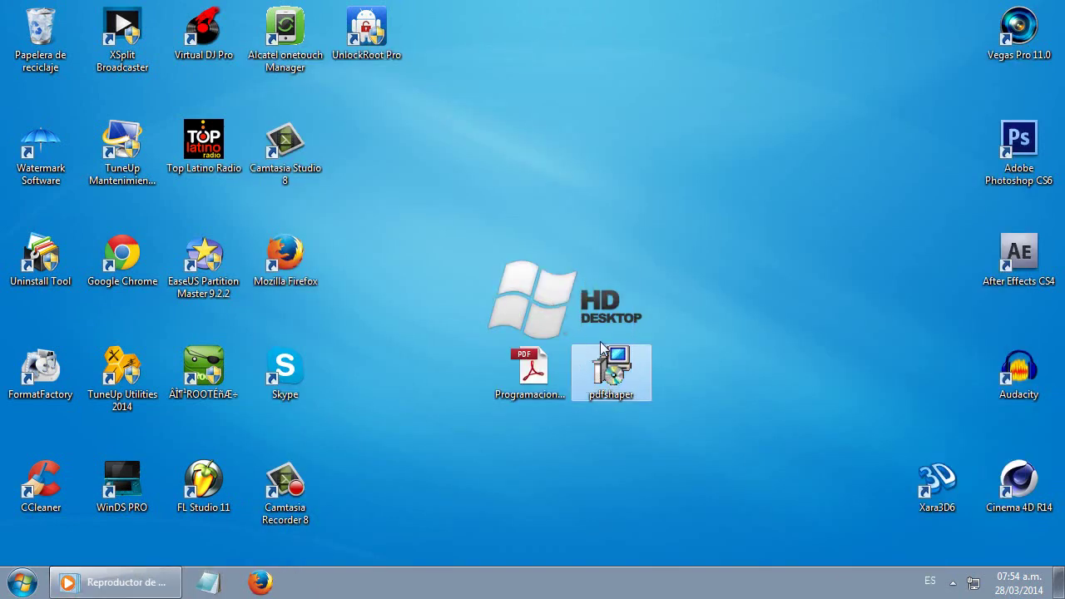
- Run the pdfshaper installer from the desktop and accept its license agreement
{"action": "right_click", "coordinate": [632, 376]}
{"action": "left_click", "coordinate": [723, 142]}
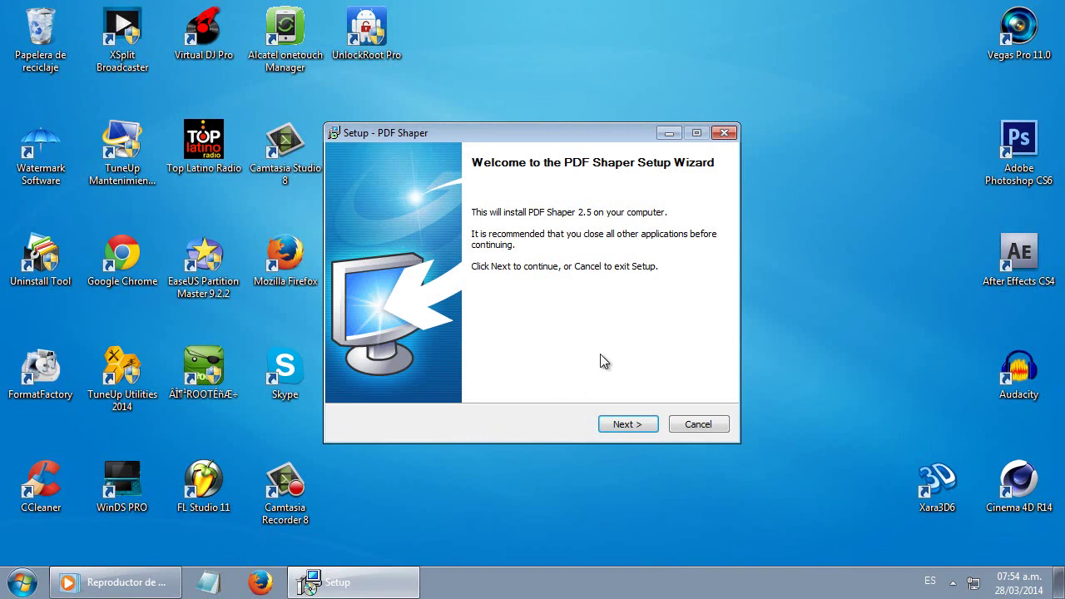
{"action": "left_click", "coordinate": [627, 424]}
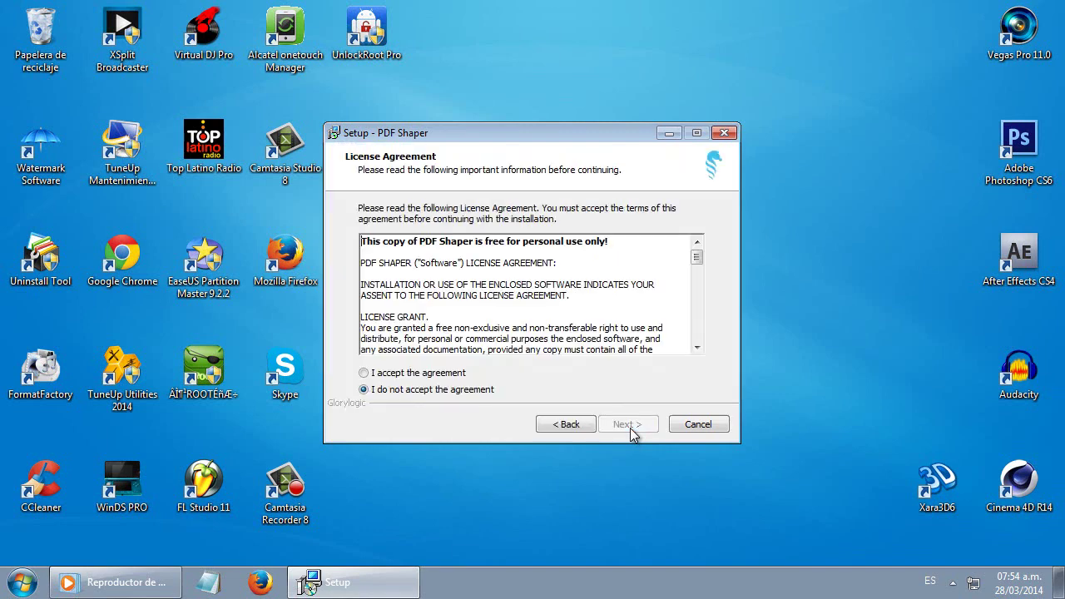
{"action": "left_click", "coordinate": [364, 372]}
{"action": "left_click", "coordinate": [637, 428]}
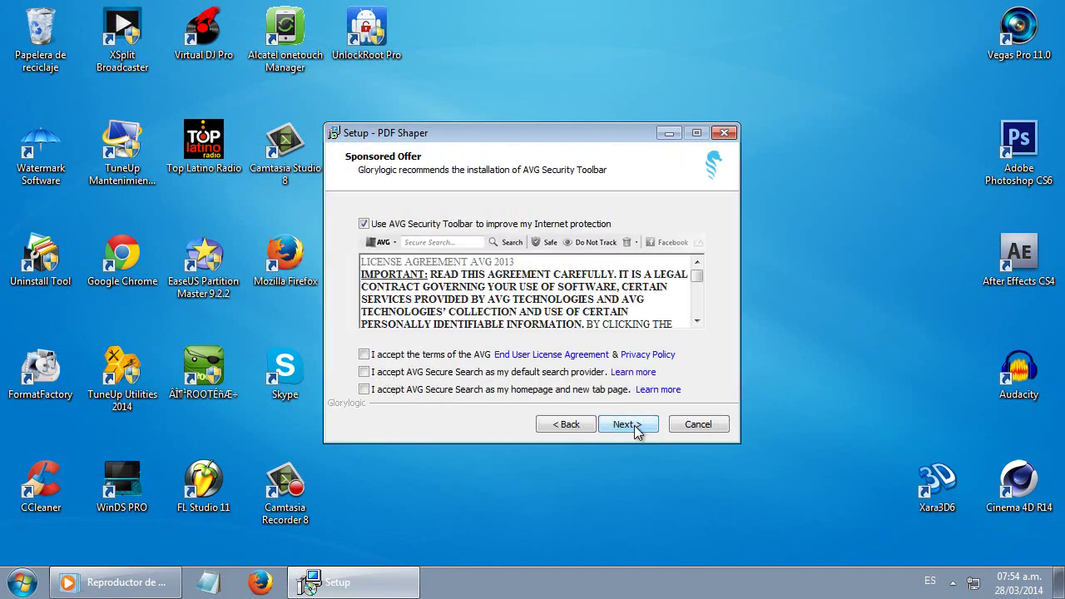
- Decline the AVG Security Toolbar offer and install PDF Shaper with the default folders and a desktop icon
{"action": "left_click", "coordinate": [364, 225]}
{"action": "left_click", "coordinate": [630, 423]}
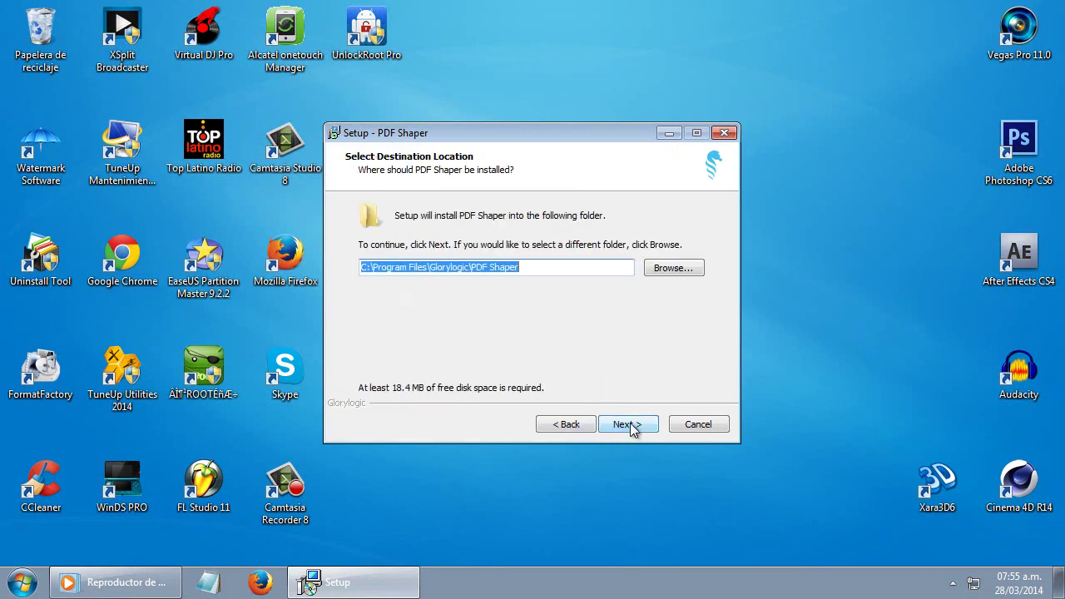
{"action": "left_click", "coordinate": [630, 422]}
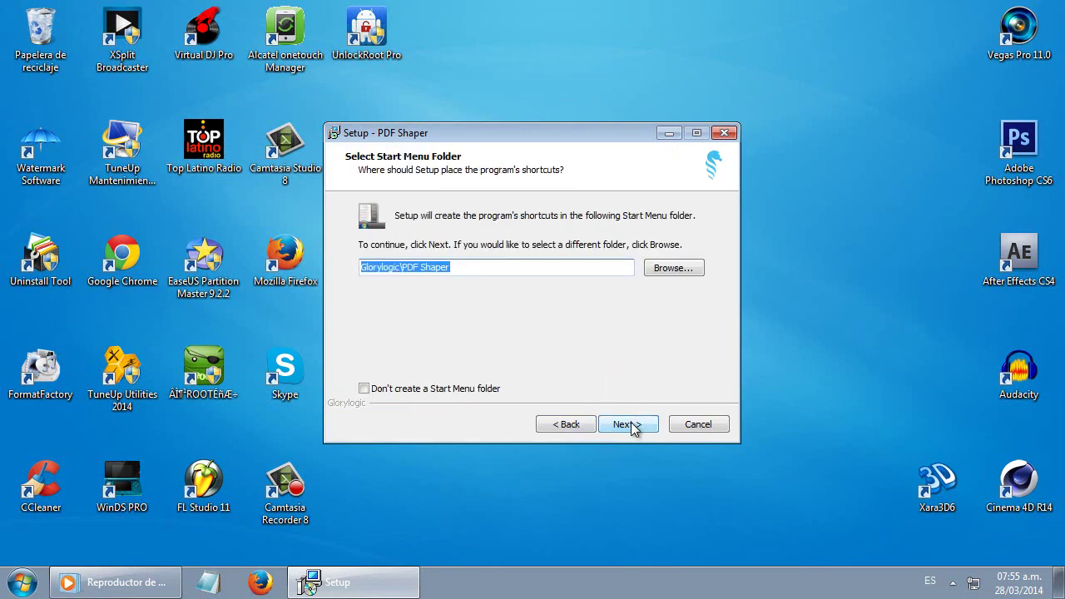
{"action": "left_click", "coordinate": [629, 424]}
{"action": "left_click", "coordinate": [632, 423]}
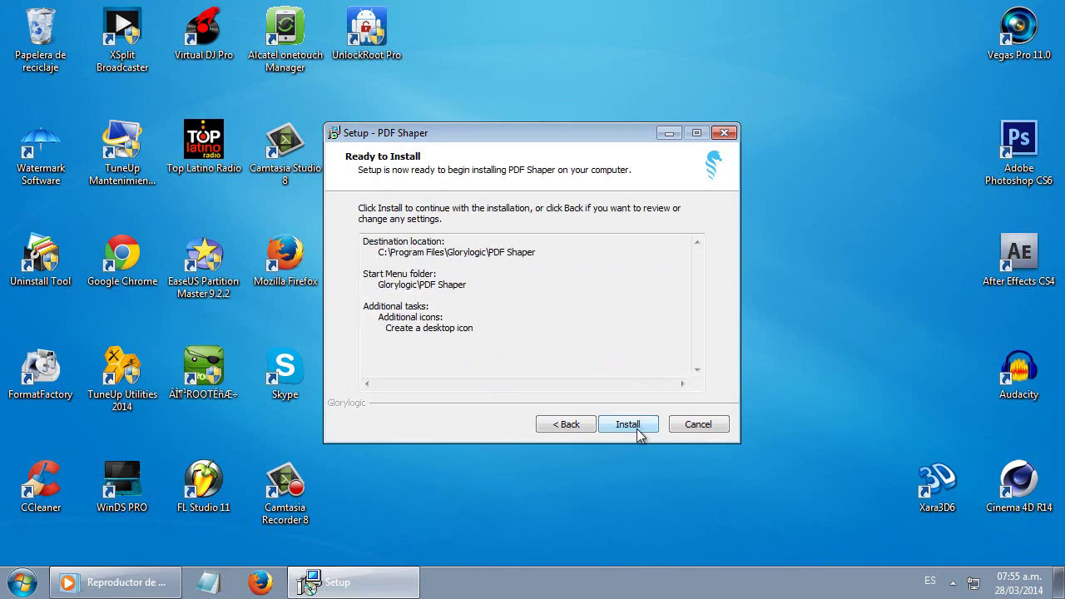
{"action": "left_click", "coordinate": [638, 425]}
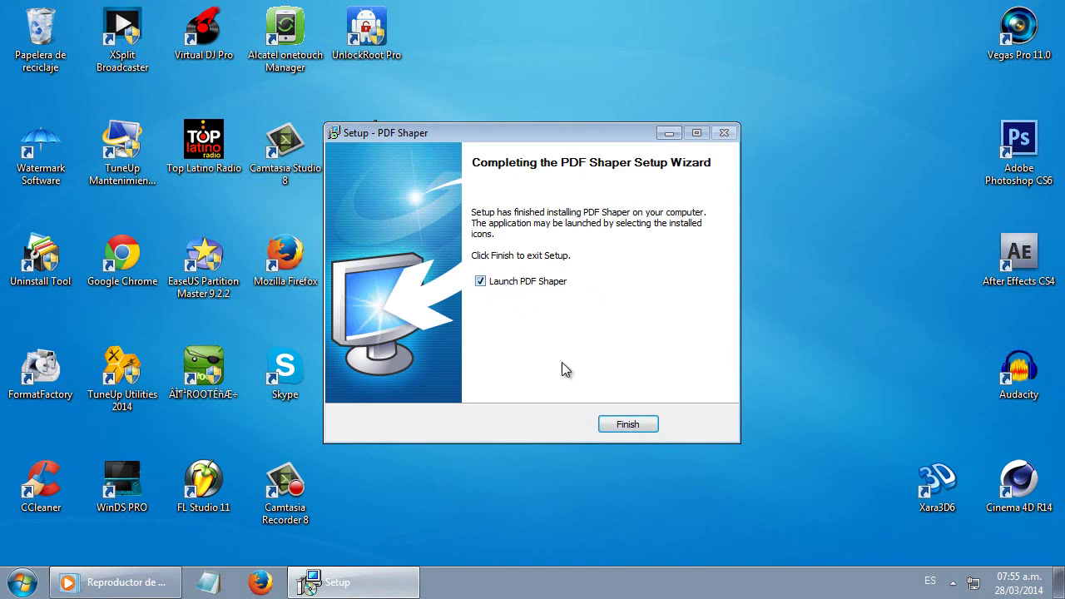
- Finish the setup with PDF Shaper launching, and close the browser window with the installation success page
{"action": "left_click", "coordinate": [628, 426]}
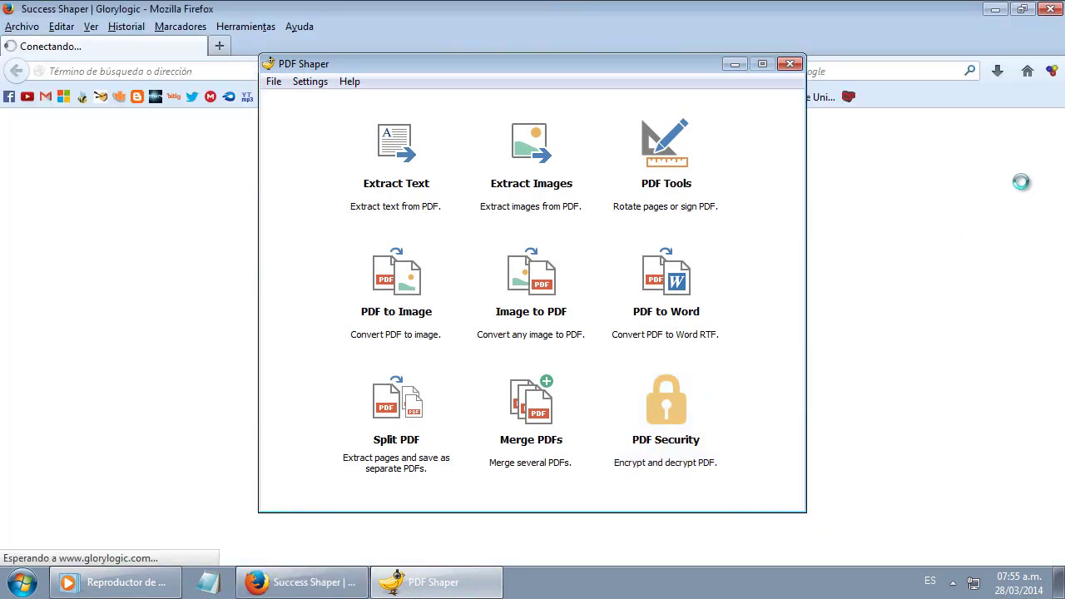
{"action": "left_click", "coordinate": [1021, 182]}
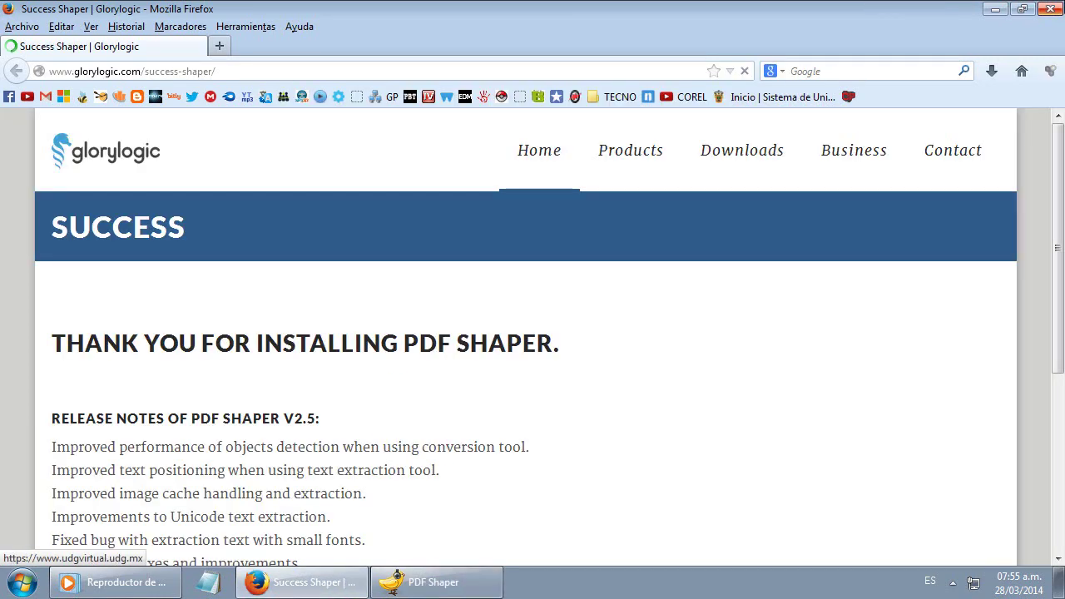
{"action": "key", "text": "alt+F4"}
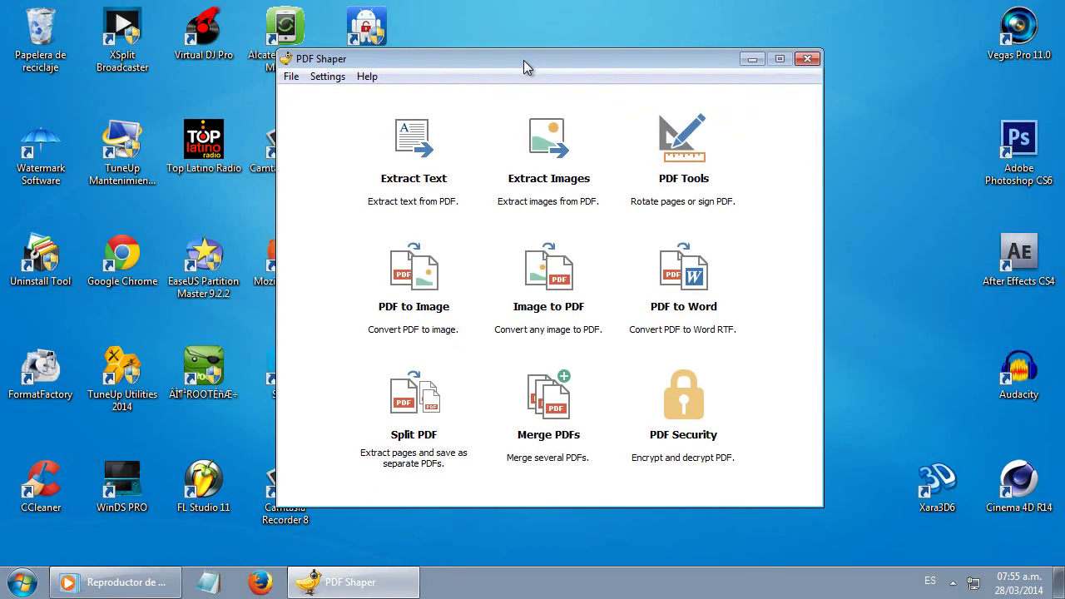
- Open the PDF to Word converter and load ProgramacionWeb_SE.pdf from the desktop as the source file
{"action": "left_click_drag", "start_coordinate": [563, 68], "coordinate": [693, 73]}
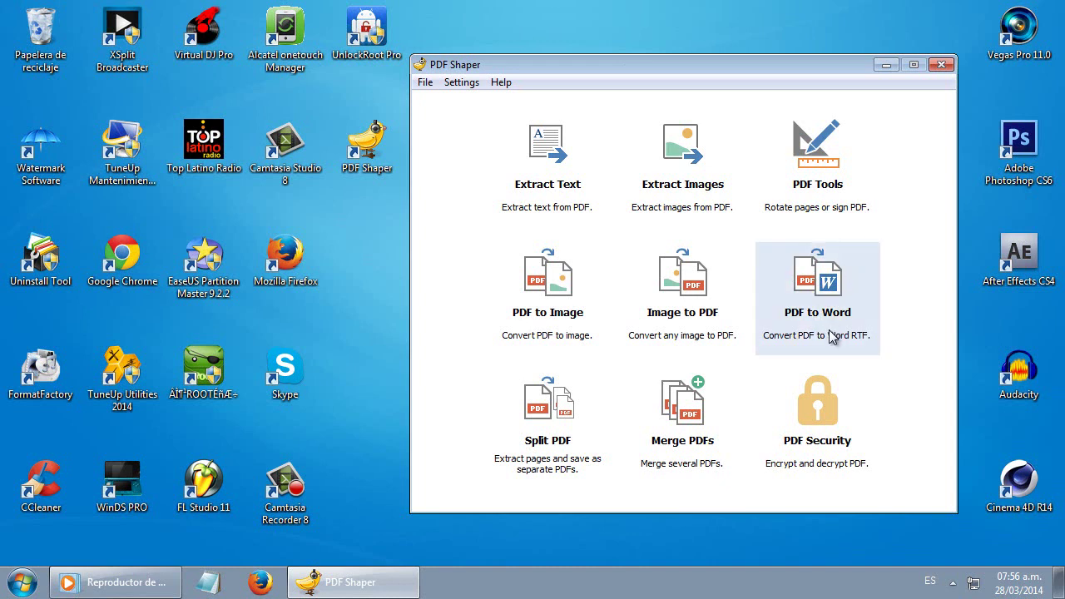
{"action": "left_click", "coordinate": [815, 308]}
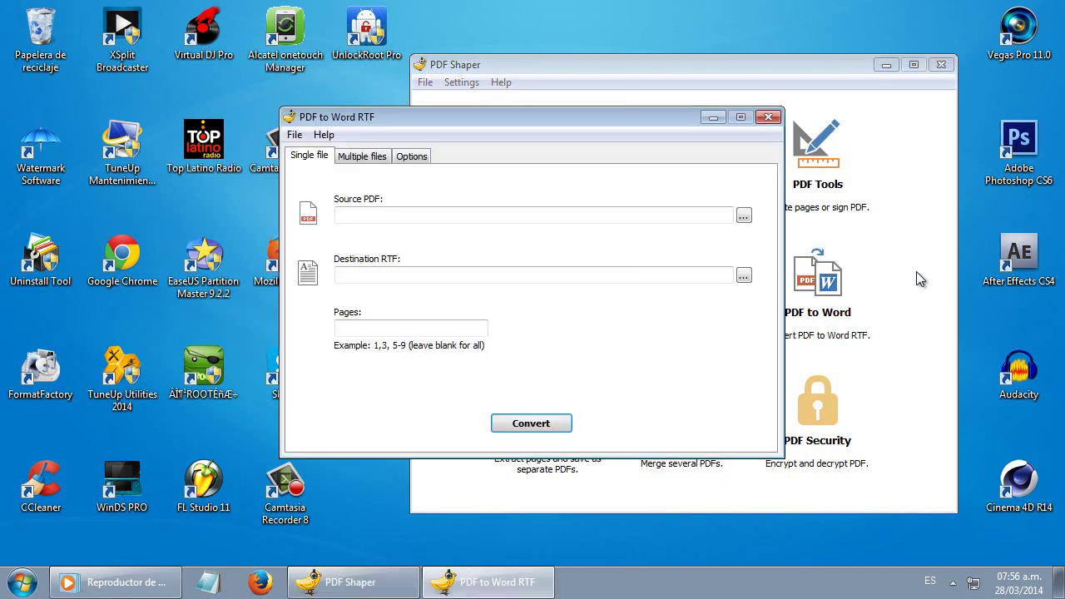
{"action": "left_click", "coordinate": [530, 209]}
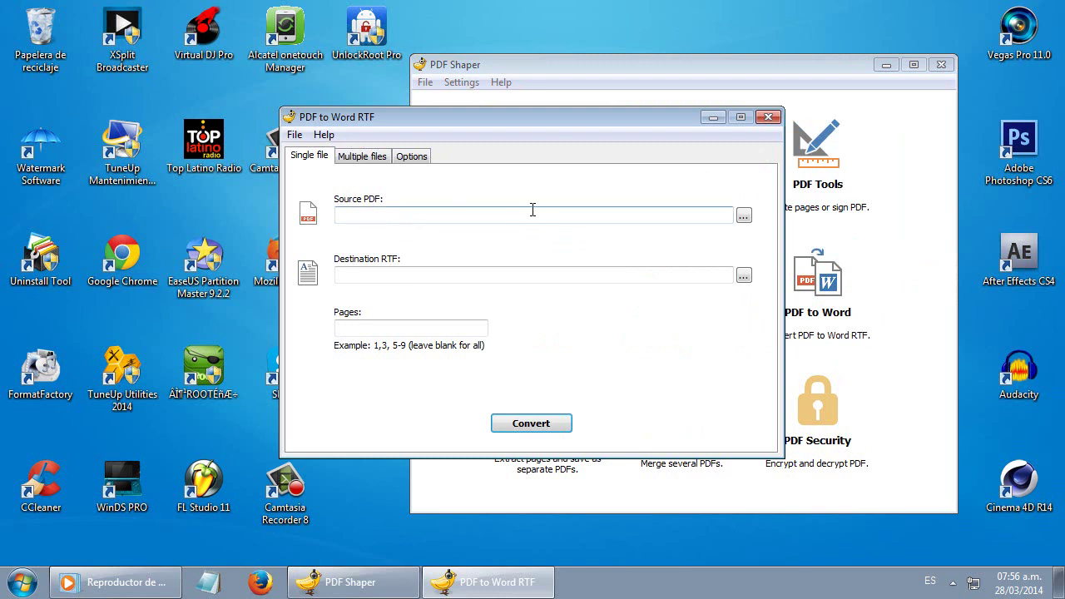
{"action": "left_click", "coordinate": [744, 218]}
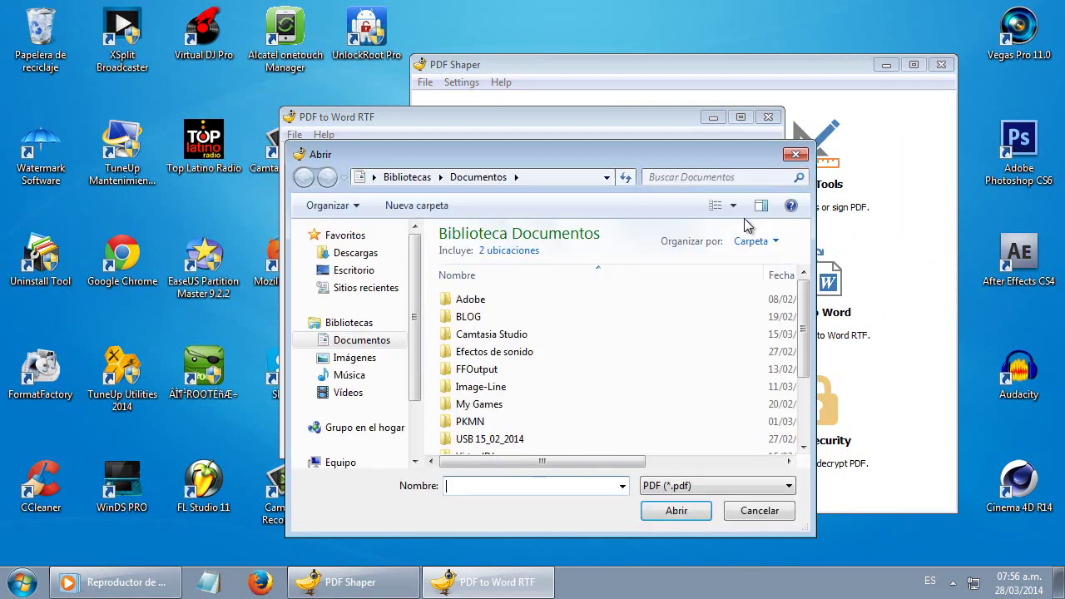
{"action": "left_click", "coordinate": [356, 272]}
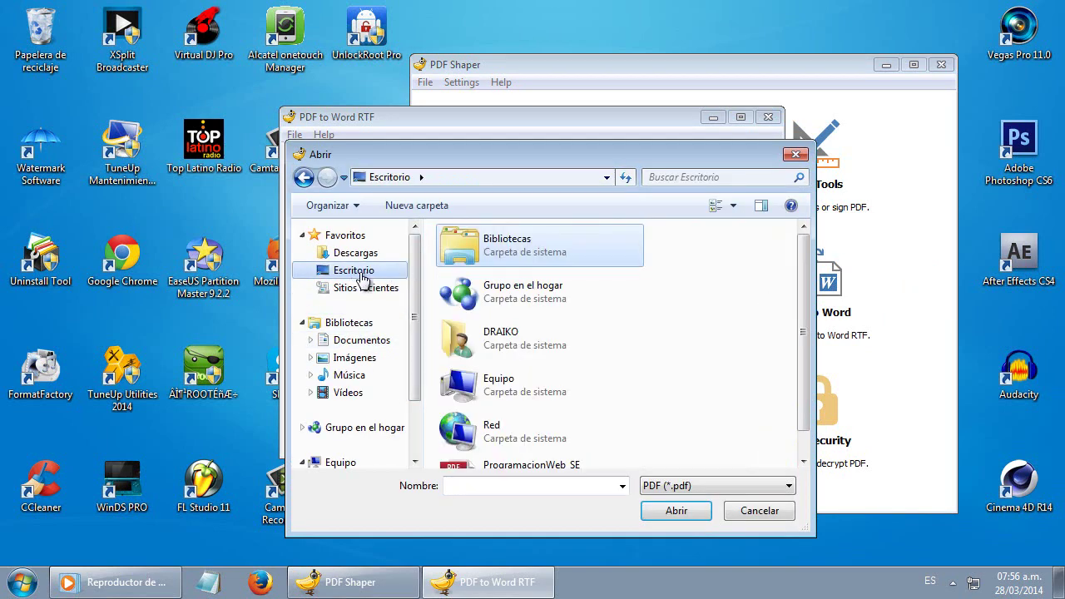
{"action": "scroll", "coordinate": [791, 328], "scroll_direction": "down", "scroll_amount": 1}
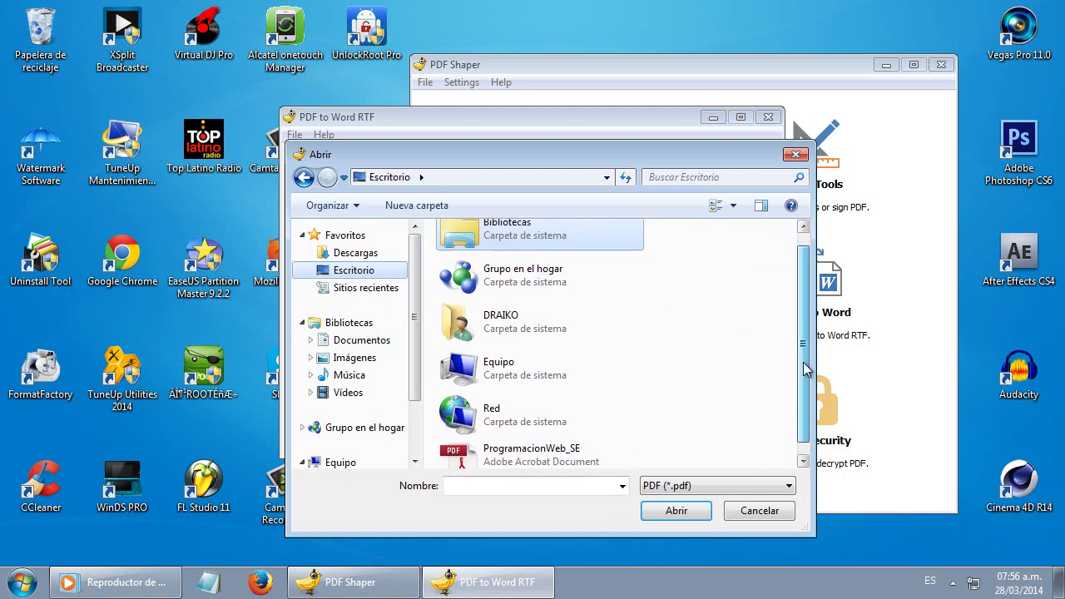
{"action": "left_click", "coordinate": [596, 462]}
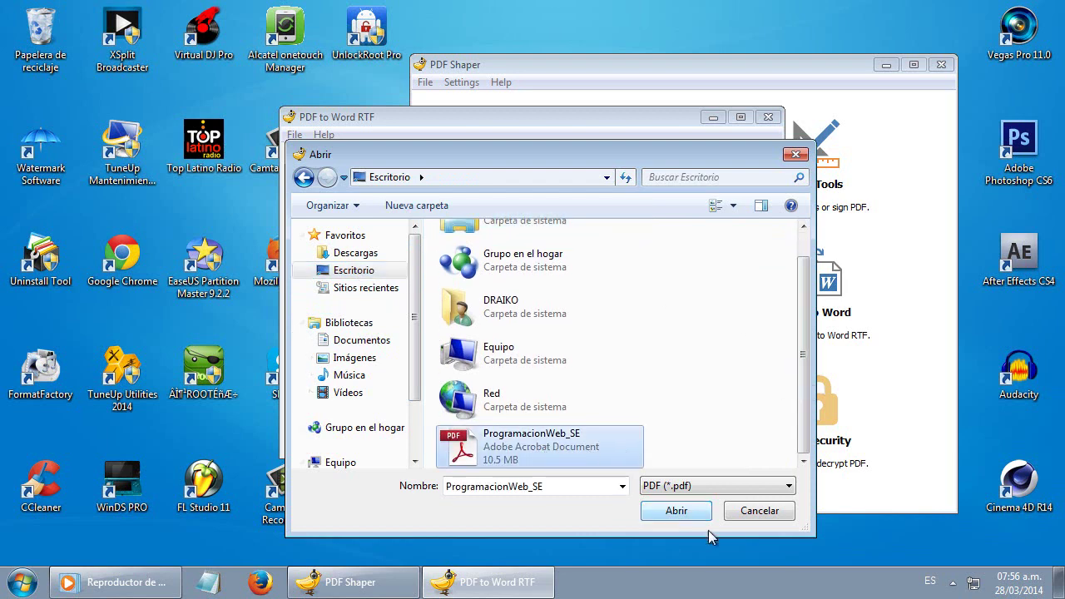
{"action": "left_click", "coordinate": [676, 511]}
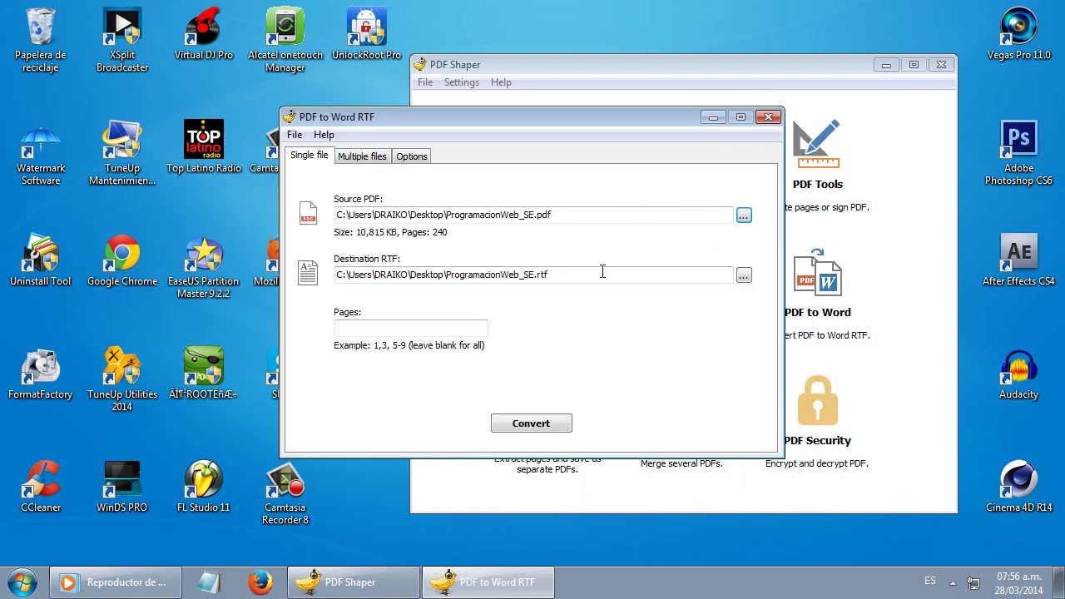
{"action": "left_click_drag", "start_coordinate": [656, 275], "coordinate": [595, 274]}
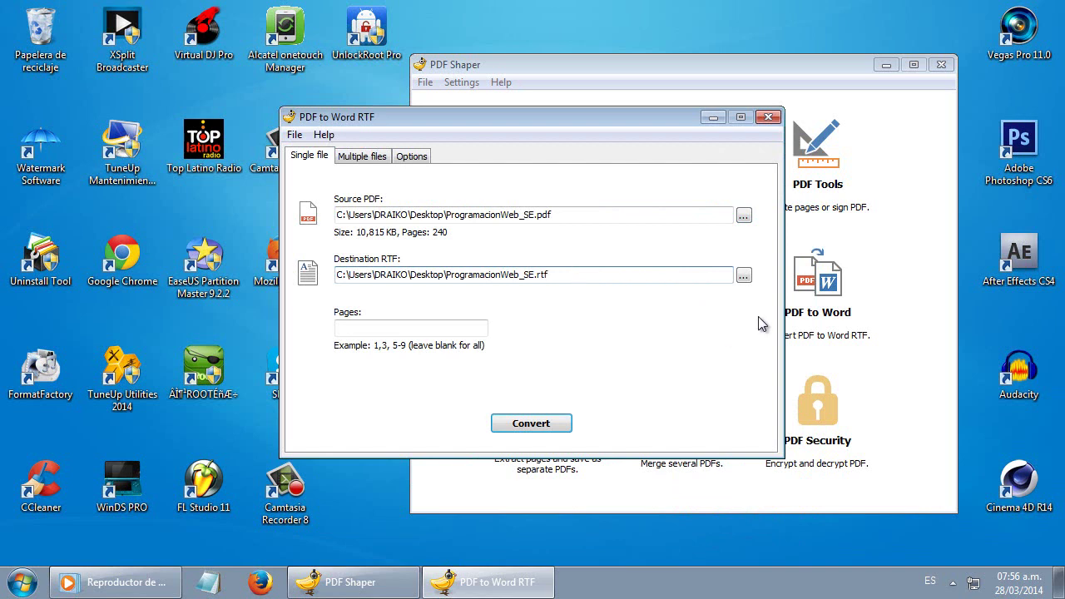
{"action": "left_click_drag", "start_coordinate": [330, 275], "coordinate": [737, 287]}
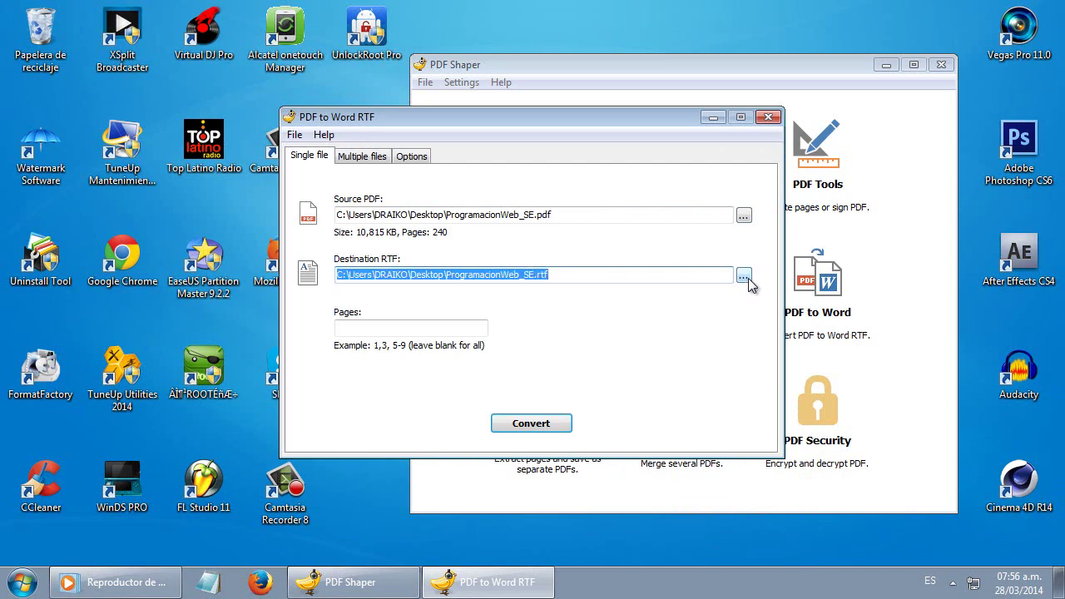
{"action": "left_click", "coordinate": [747, 278]}
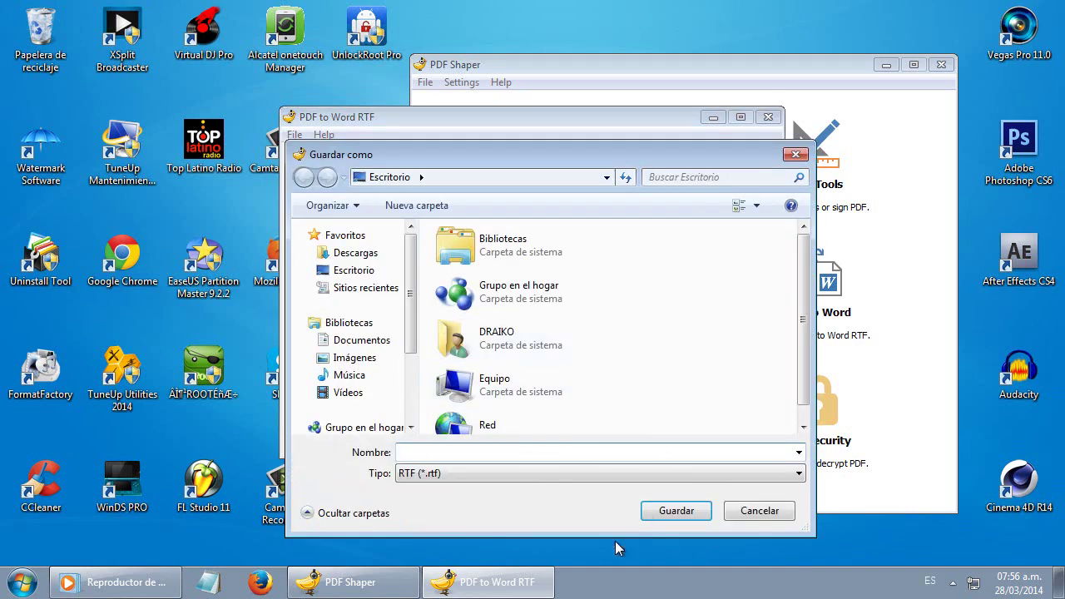
{"action": "left_click", "coordinate": [762, 512]}
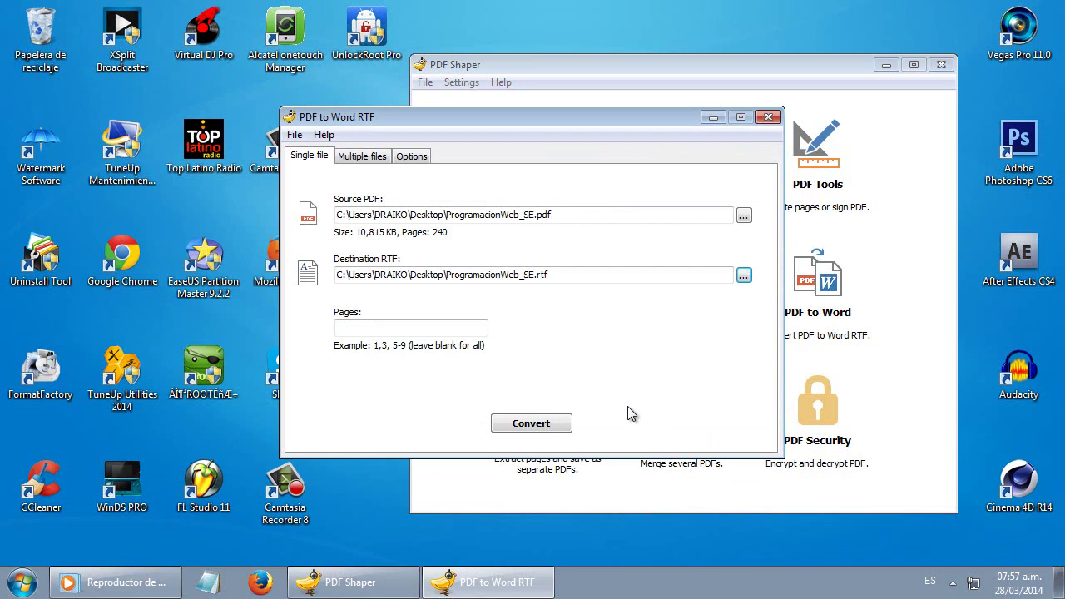
- Convert all pages of ProgramacionWeb_SE.pdf to an RTF file on the desktop and close the converter
{"action": "left_click", "coordinate": [561, 431]}
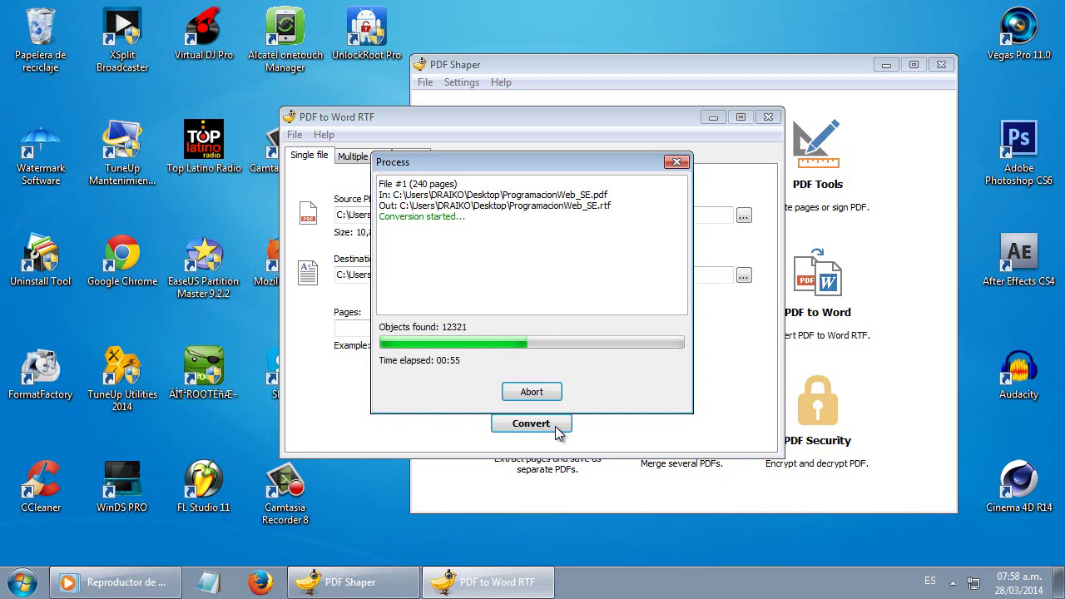
{"action": "mouse_move", "coordinate": [457, 184]}
{"action": "left_mouse_down"}
{"action": "mouse_move", "coordinate": [416, 183]}
{"action": "mouse_move", "coordinate": [458, 183]}
{"action": "left_mouse_up"}
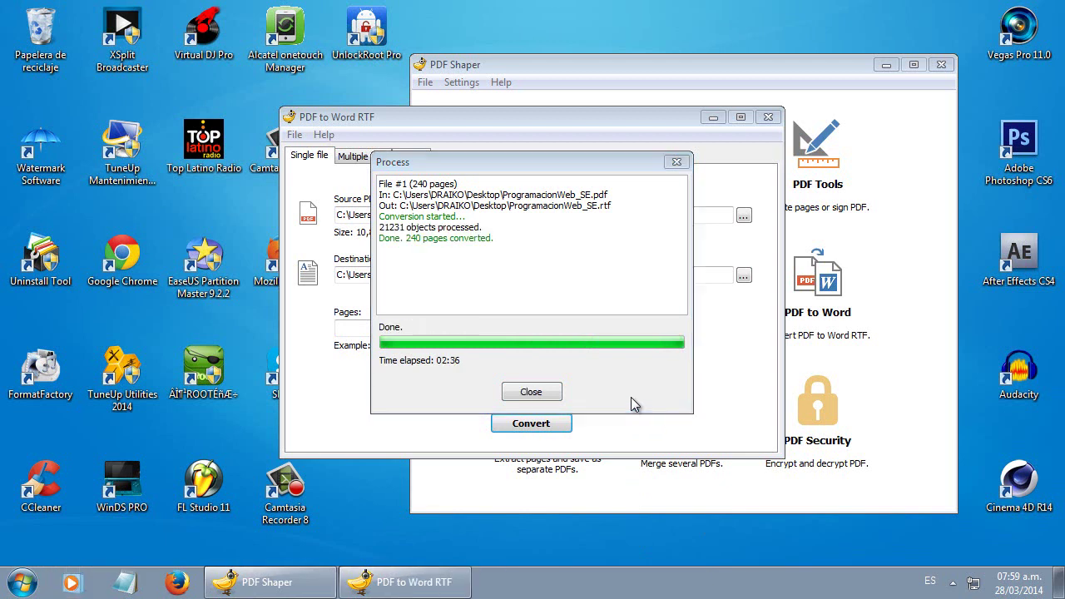
{"action": "left_click", "coordinate": [382, 243]}
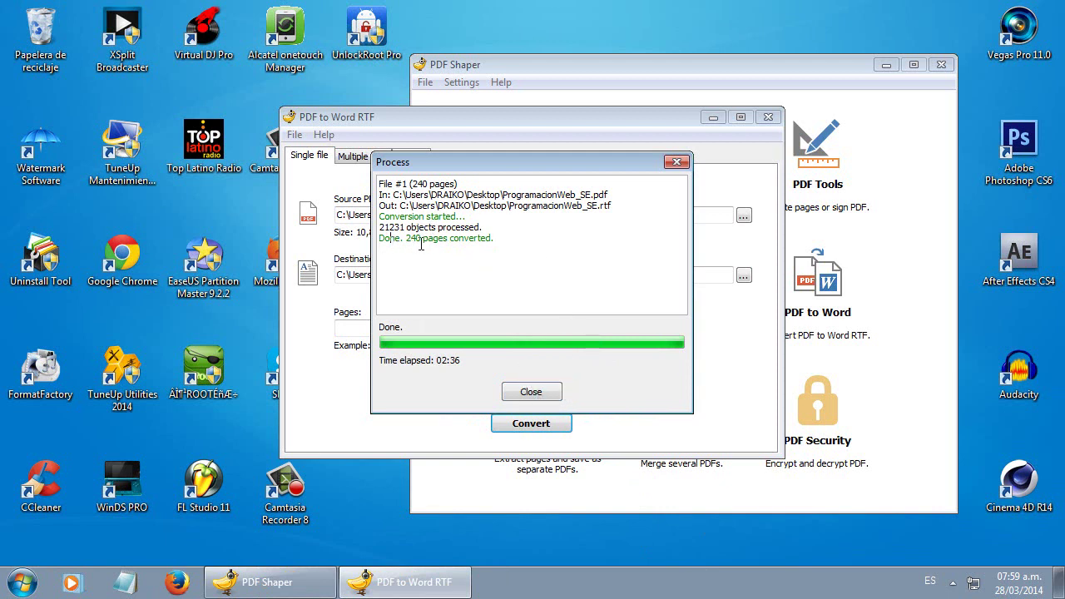
{"action": "triple_click", "coordinate": [381, 241]}
{"action": "left_click", "coordinate": [481, 255]}
{"action": "triple_click", "coordinate": [381, 240]}
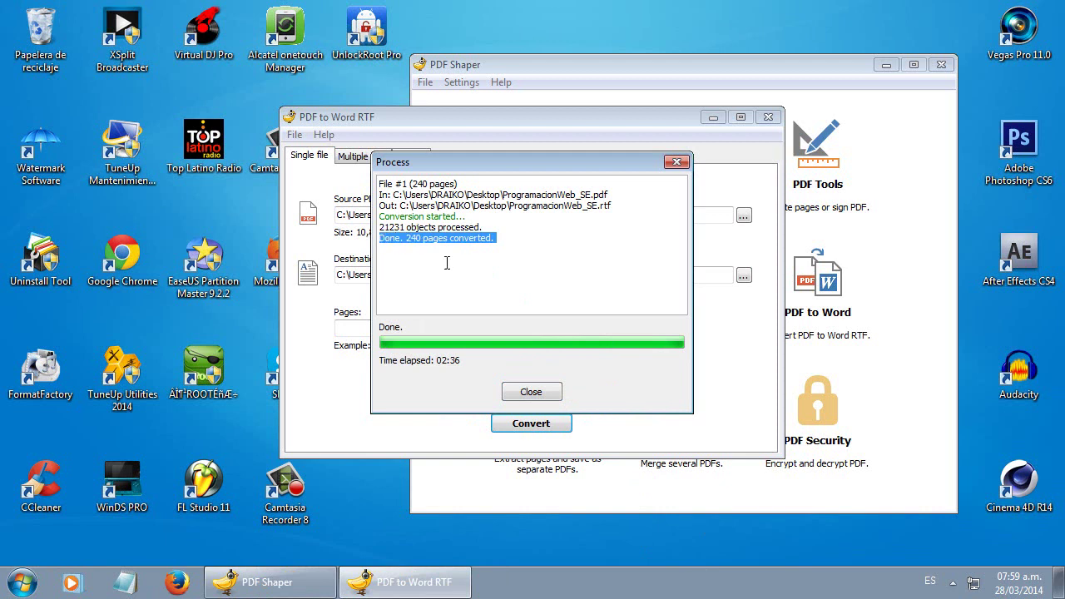
{"action": "left_click", "coordinate": [539, 283]}
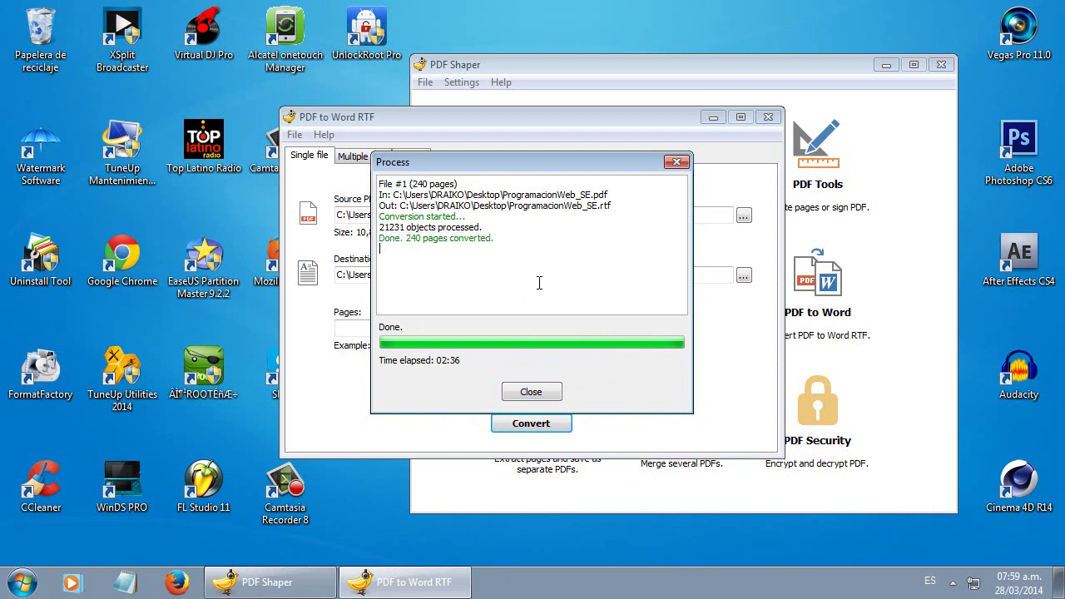
{"action": "left_click", "coordinate": [555, 396]}
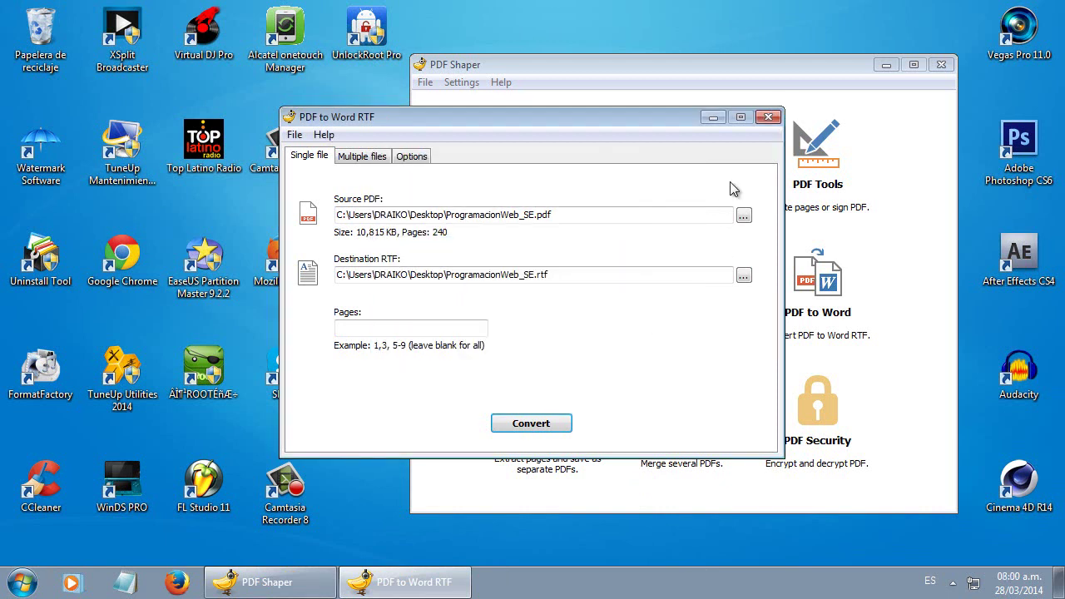
{"action": "left_click", "coordinate": [767, 117]}
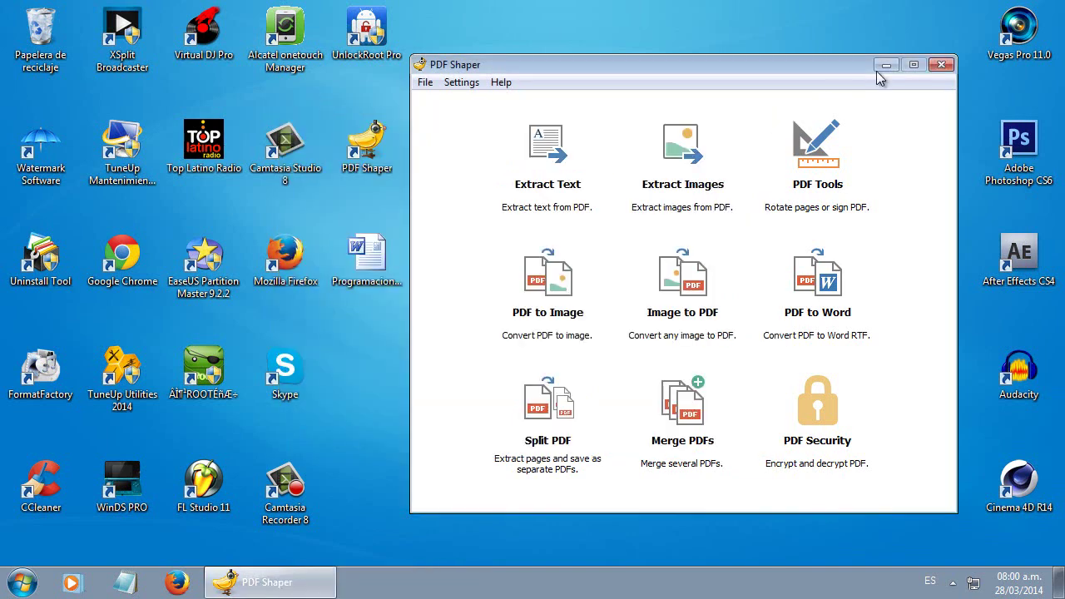
- Close PDF Shaper and move the converted ProgramacionWeb_SE document next to the original PDF on the desktop
{"action": "left_click", "coordinate": [941, 65]}
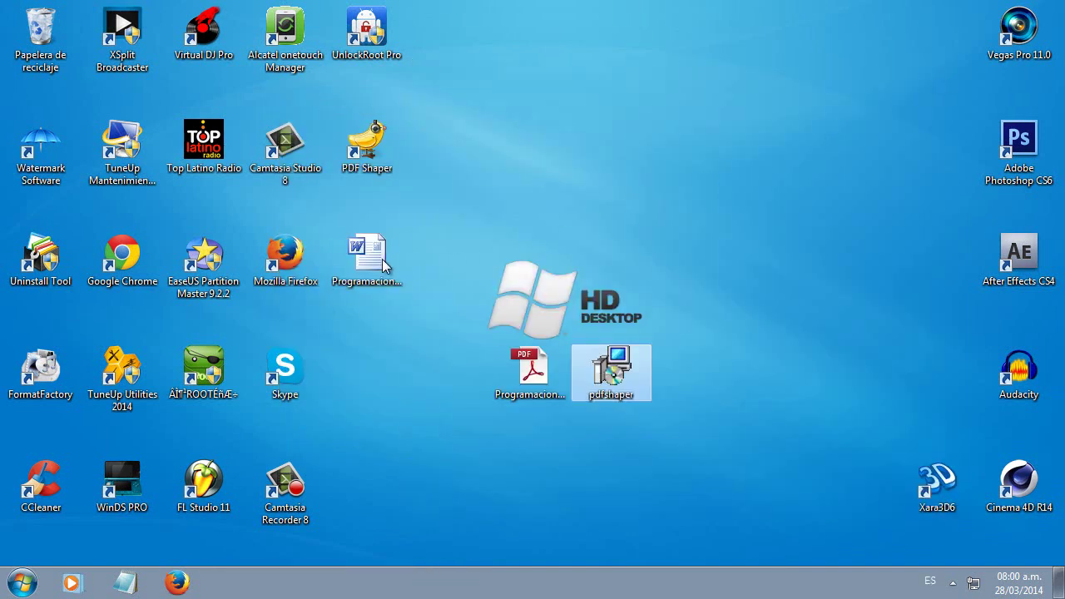
{"action": "left_click_drag", "start_coordinate": [385, 273], "coordinate": [431, 366]}
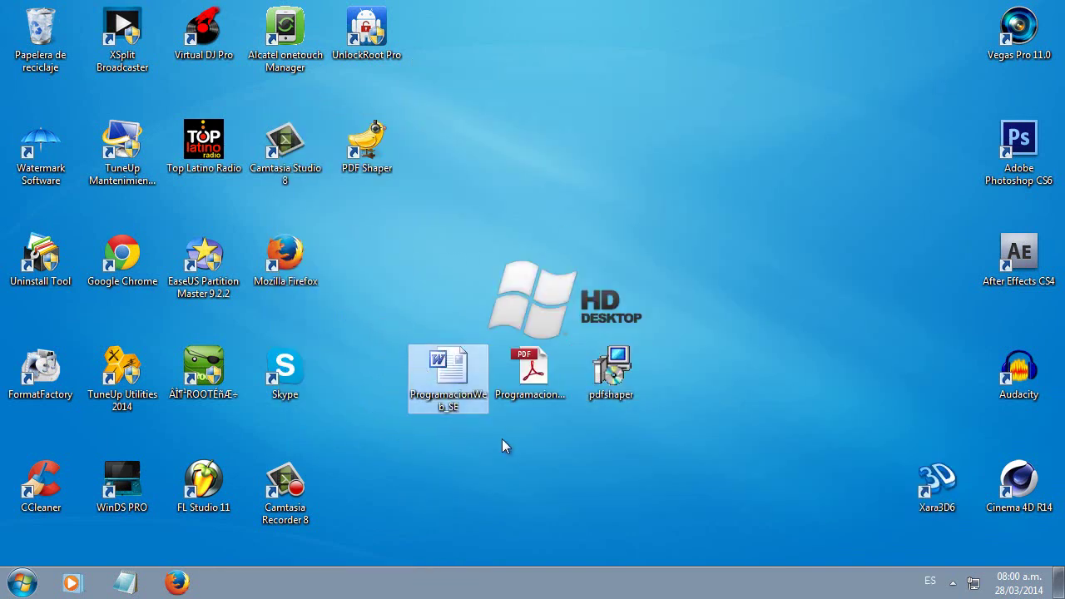
{"action": "left_click", "coordinate": [499, 451]}
{"action": "left_click", "coordinate": [495, 385]}
- Open the converted ProgramacionWeb_SE document in Microsoft Word and maximize its window
{"action": "left_click", "coordinate": [463, 364]}
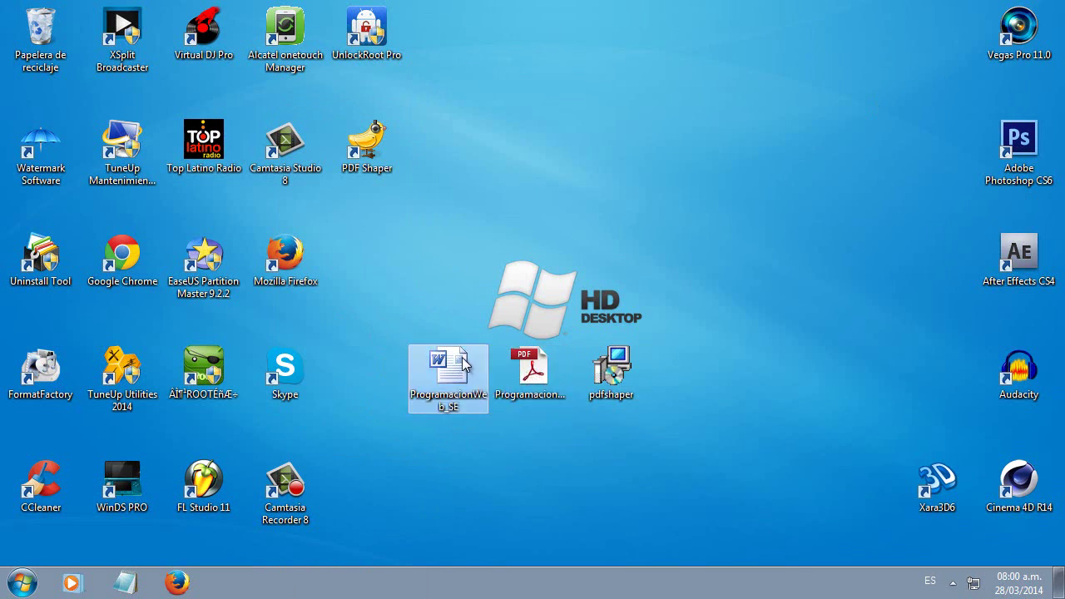
{"action": "double_click", "coordinate": [464, 364]}
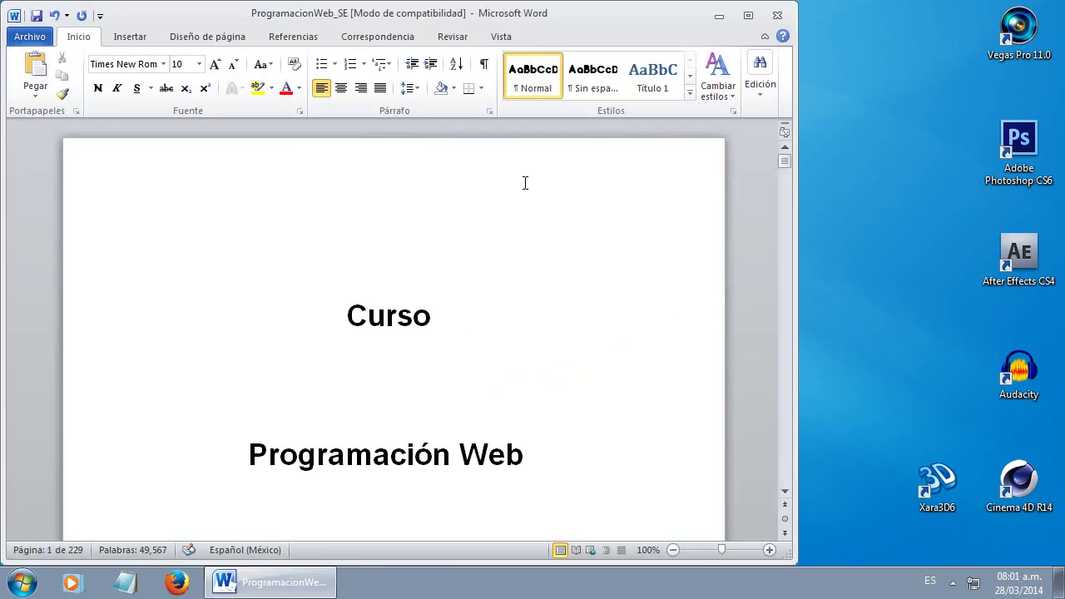
{"action": "left_click", "coordinate": [748, 15]}
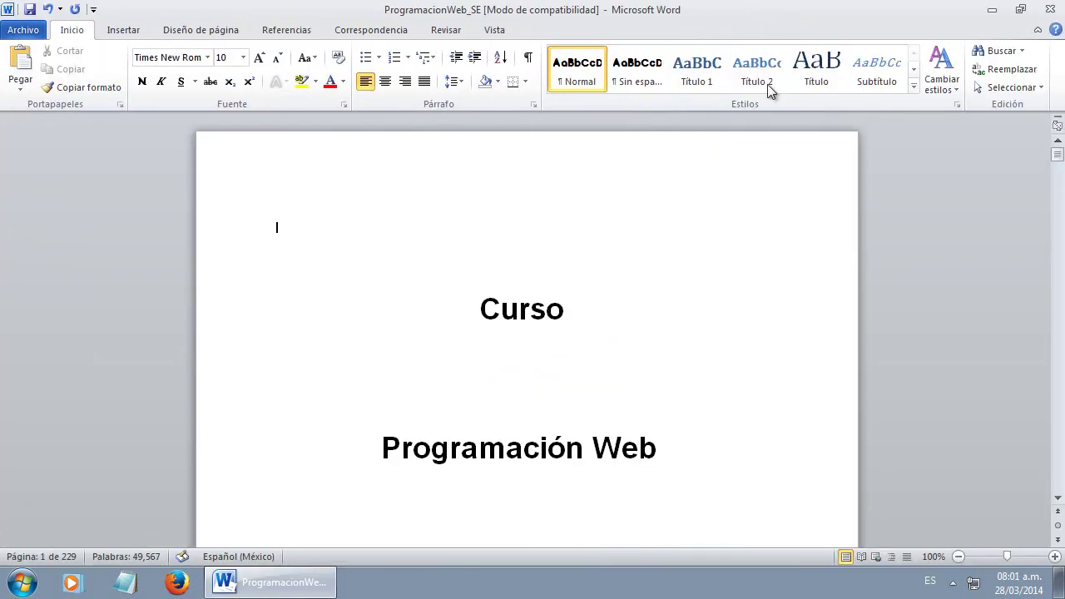
- Examine the converted document from the cover to the table of contents, checking that the Bienvenida text can be selected
{"action": "scroll", "coordinate": [663, 276], "scroll_direction": "down", "scroll_amount": 15}
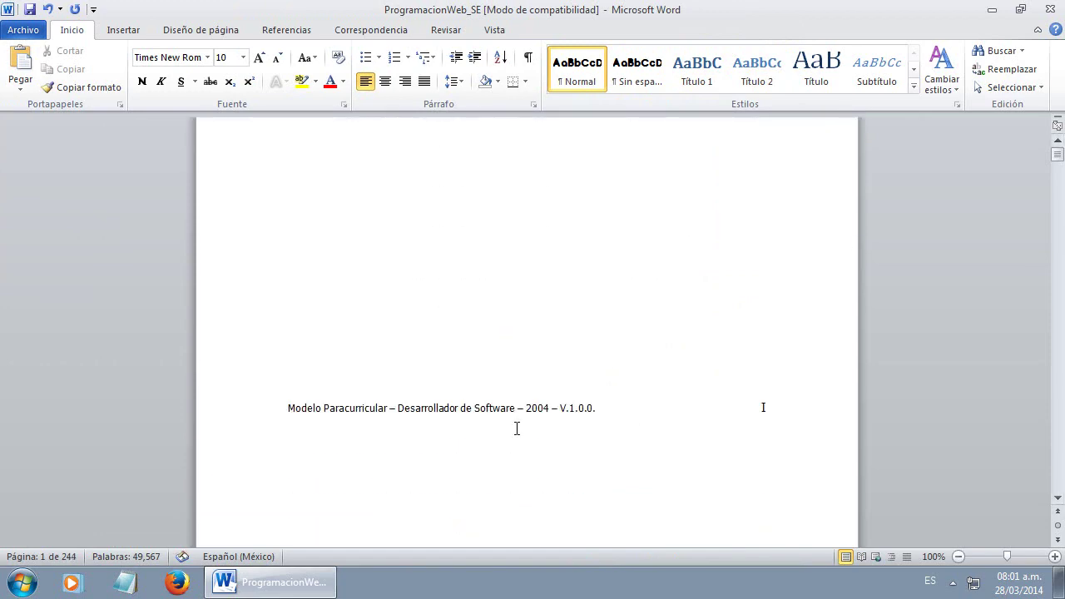
{"action": "scroll", "coordinate": [516, 434], "scroll_direction": "down", "scroll_amount": 7}
{"action": "left_click_drag", "start_coordinate": [326, 283], "coordinate": [619, 356]}
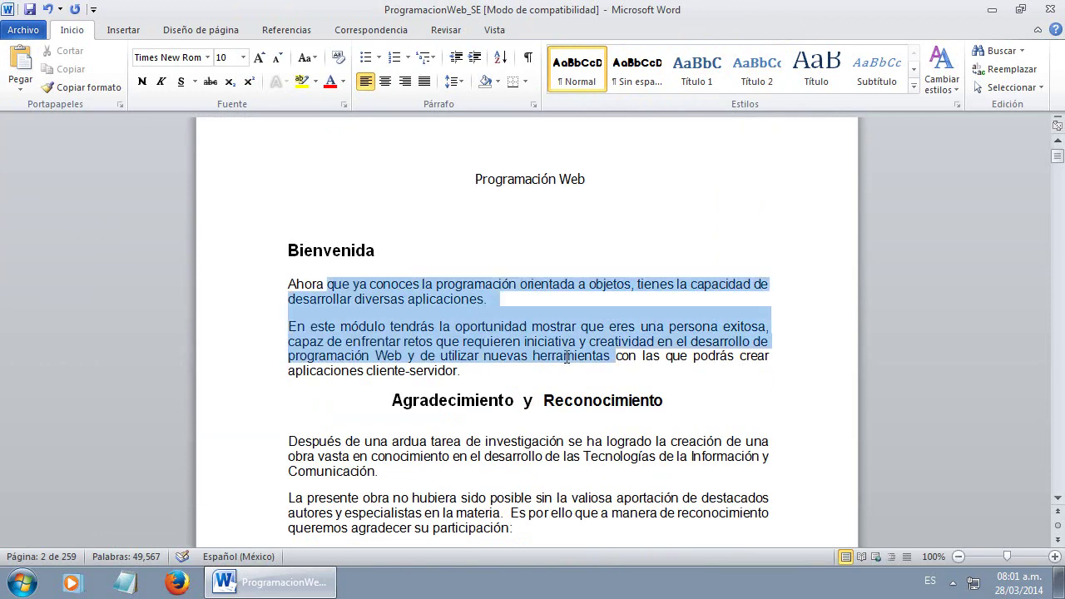
{"action": "left_click", "coordinate": [544, 400]}
{"action": "scroll", "coordinate": [547, 407], "scroll_direction": "down", "scroll_amount": 15}
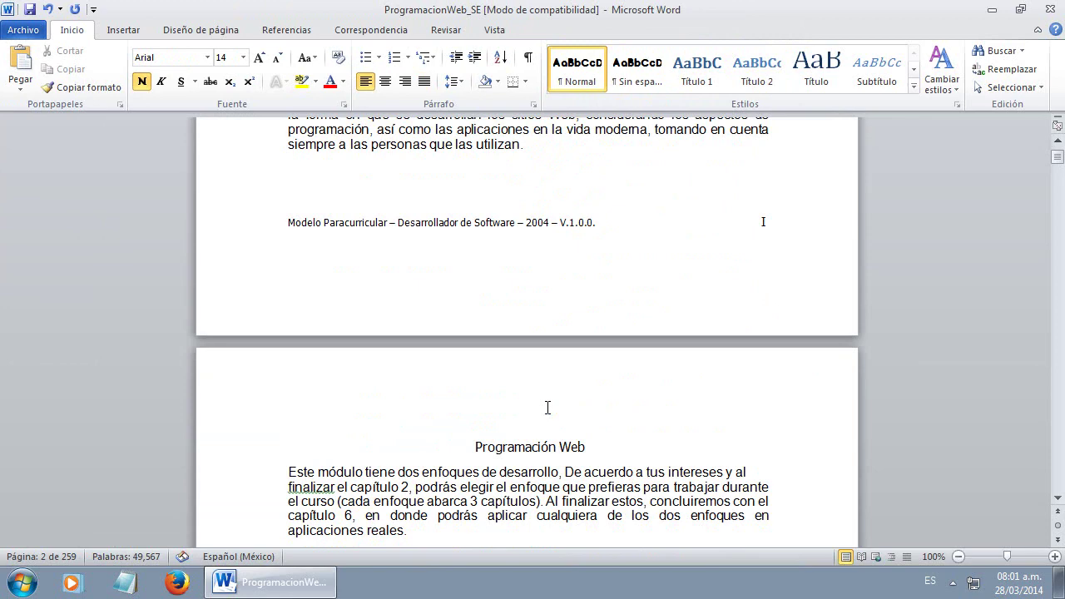
{"action": "scroll", "coordinate": [548, 407], "scroll_direction": "down", "scroll_amount": 8}
{"action": "left_click_drag", "start_coordinate": [1058, 157], "coordinate": [1058, 165]}
- Review the converted pages backwards from the table of contents to the opening pages, checking their text, links and diagram area
{"action": "scroll", "coordinate": [391, 283], "scroll_direction": "up", "scroll_amount": 9}
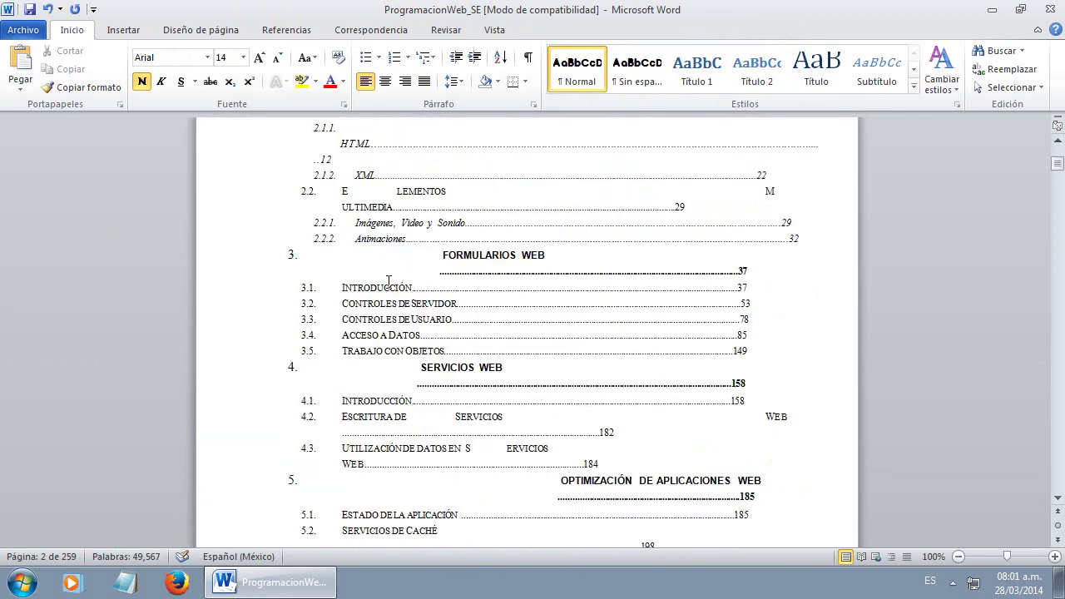
{"action": "scroll", "coordinate": [389, 281], "scroll_direction": "up", "scroll_amount": 15}
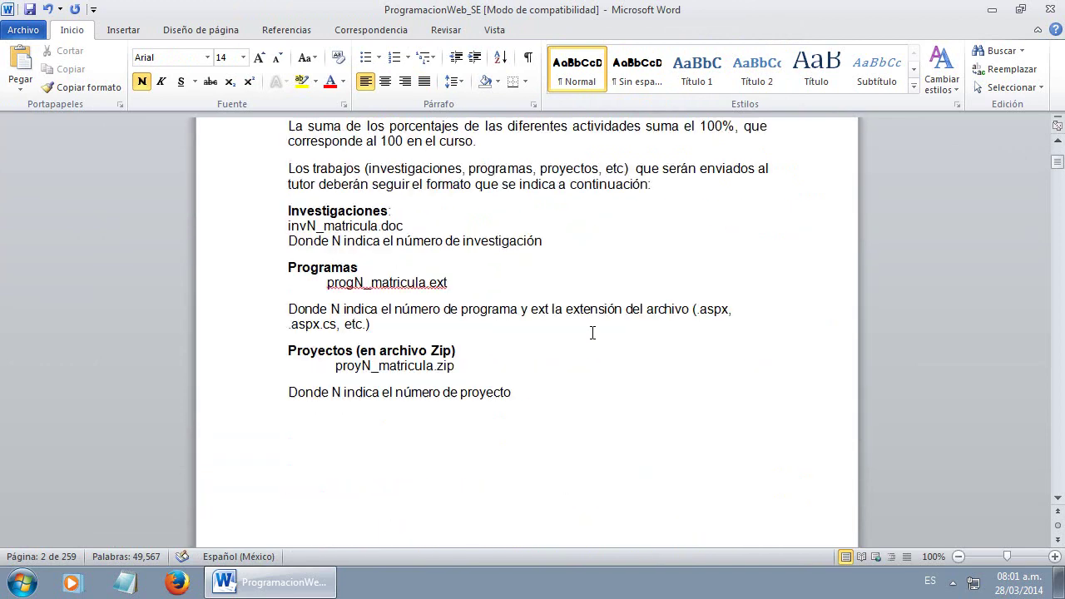
{"action": "scroll", "coordinate": [593, 333], "scroll_direction": "up", "scroll_amount": 15}
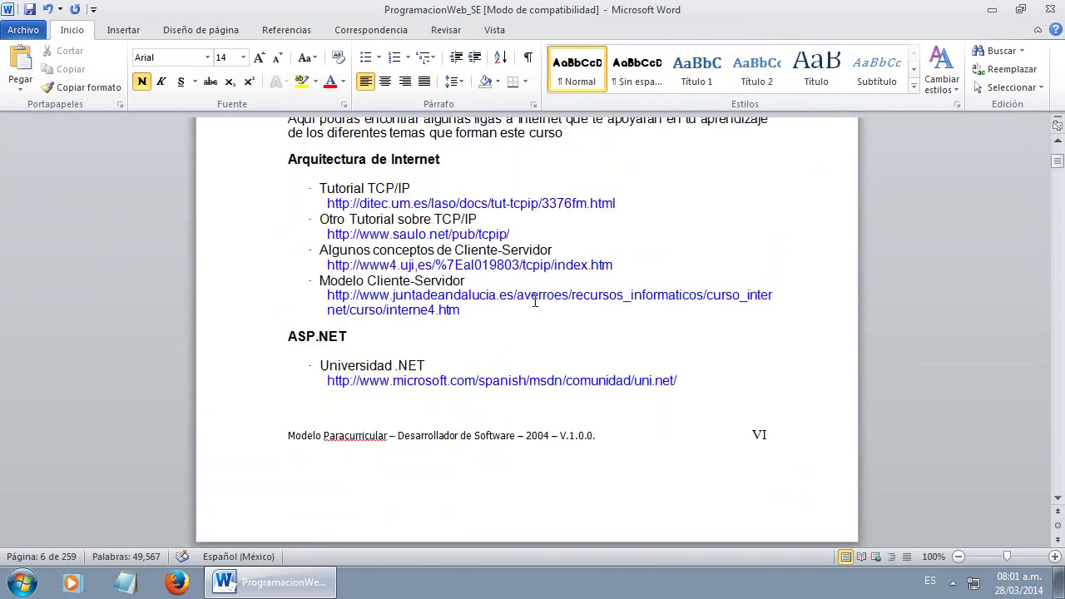
{"action": "scroll", "coordinate": [534, 301], "scroll_direction": "up", "scroll_amount": 8}
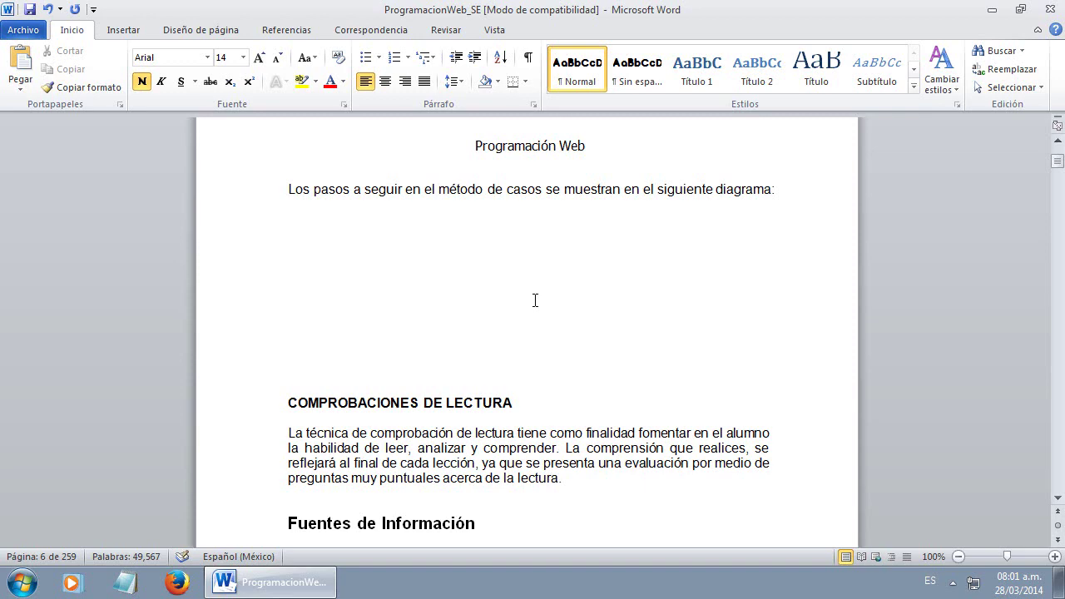
{"action": "left_click", "coordinate": [535, 301]}
{"action": "scroll", "coordinate": [535, 301], "scroll_direction": "up", "scroll_amount": 6}
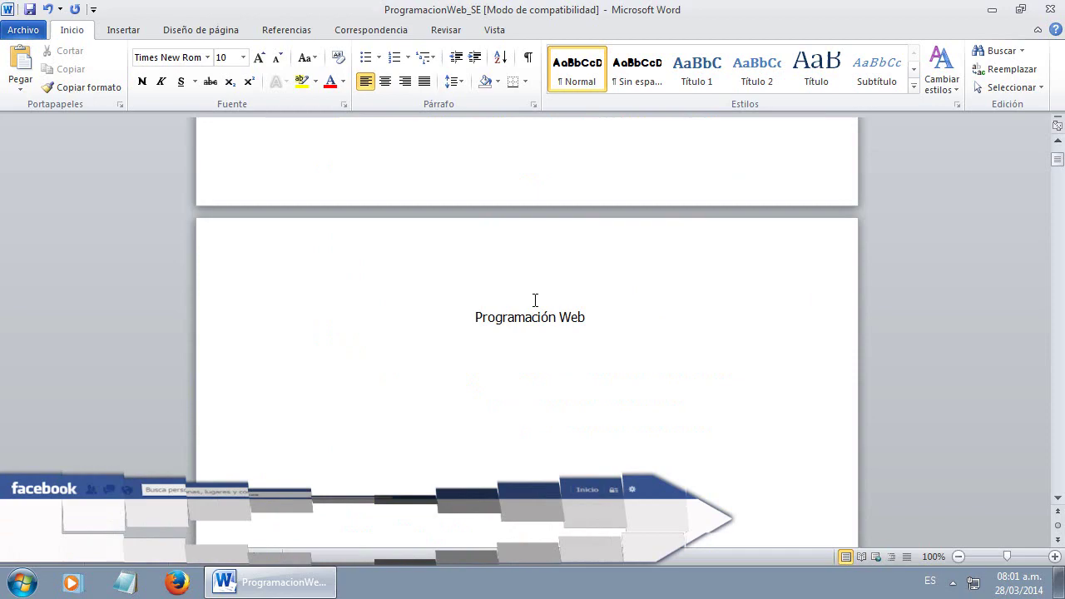
{"action": "scroll", "coordinate": [535, 300], "scroll_direction": "up", "scroll_amount": 20}
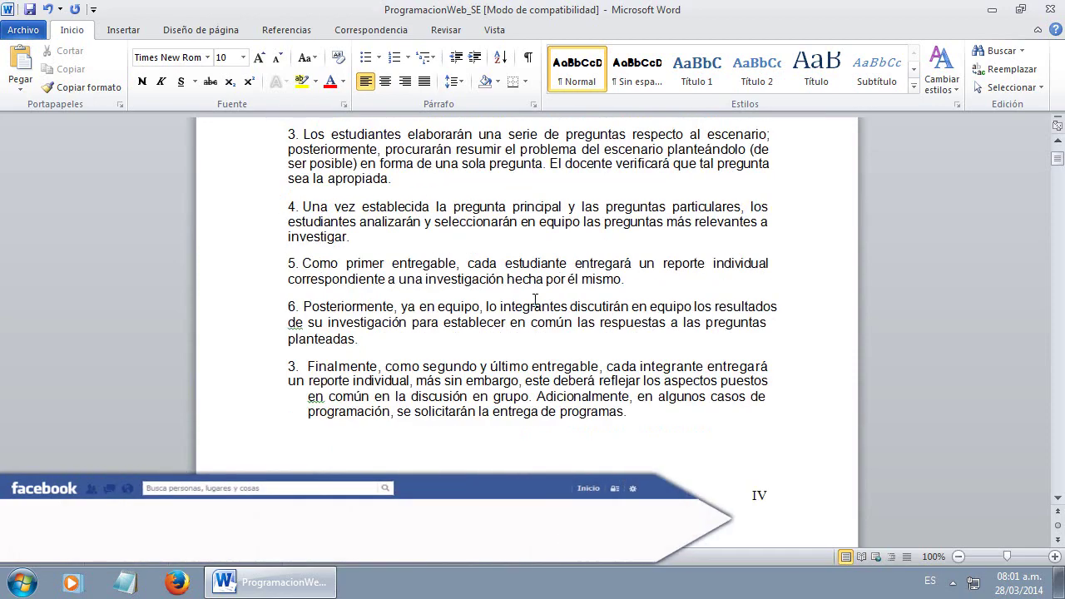
{"action": "scroll", "coordinate": [535, 301], "scroll_direction": "up", "scroll_amount": 20}
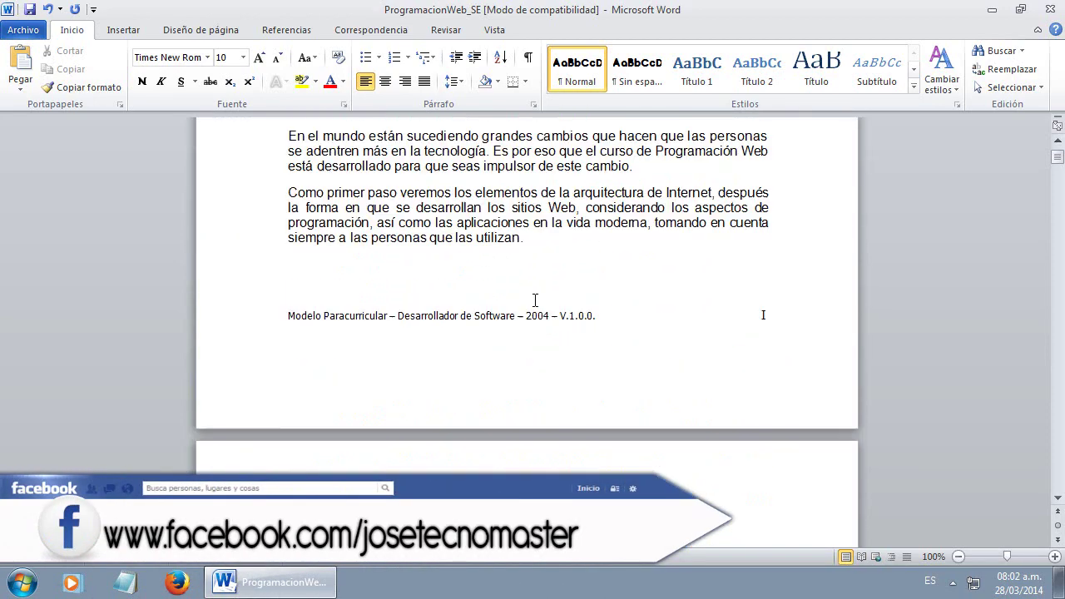
- Close the converted document without saving changes and clear the icon selection on the desktop
{"action": "left_click", "coordinate": [1045, 10]}
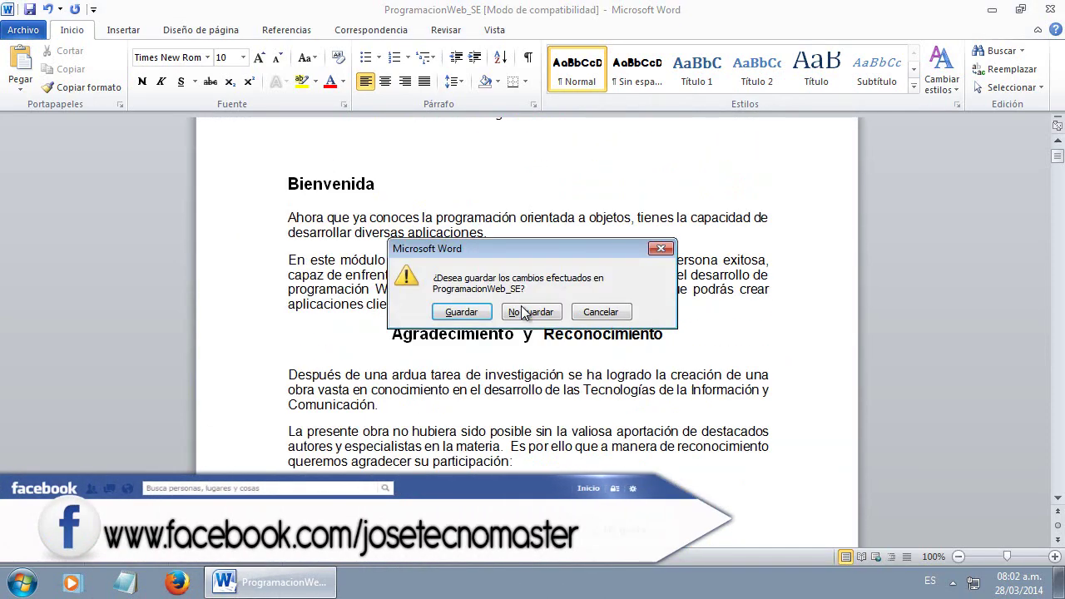
{"action": "left_click", "coordinate": [530, 312]}
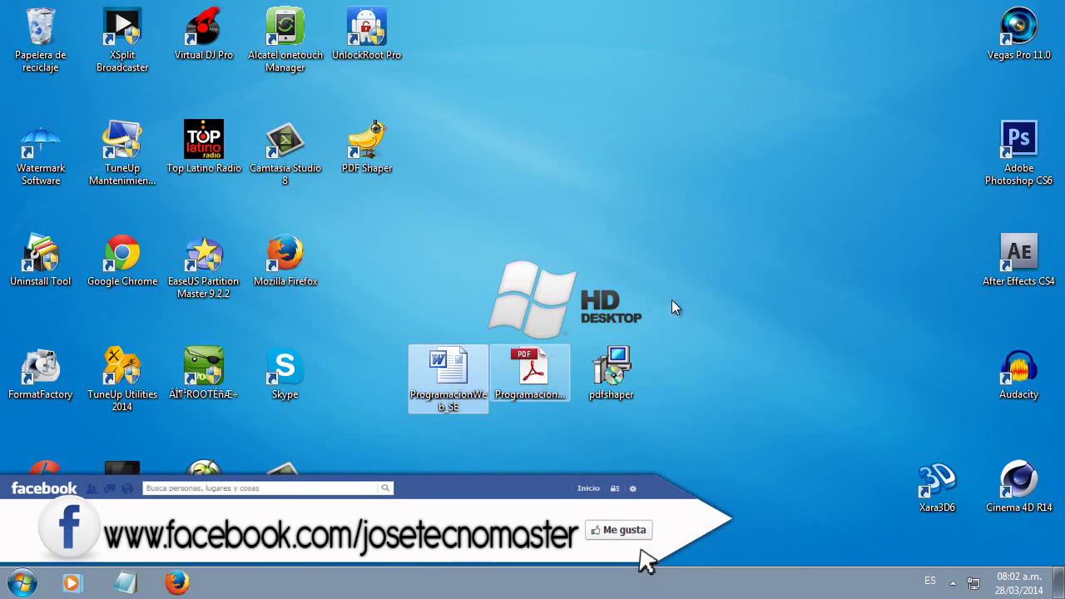
{"action": "left_click", "coordinate": [550, 293]}
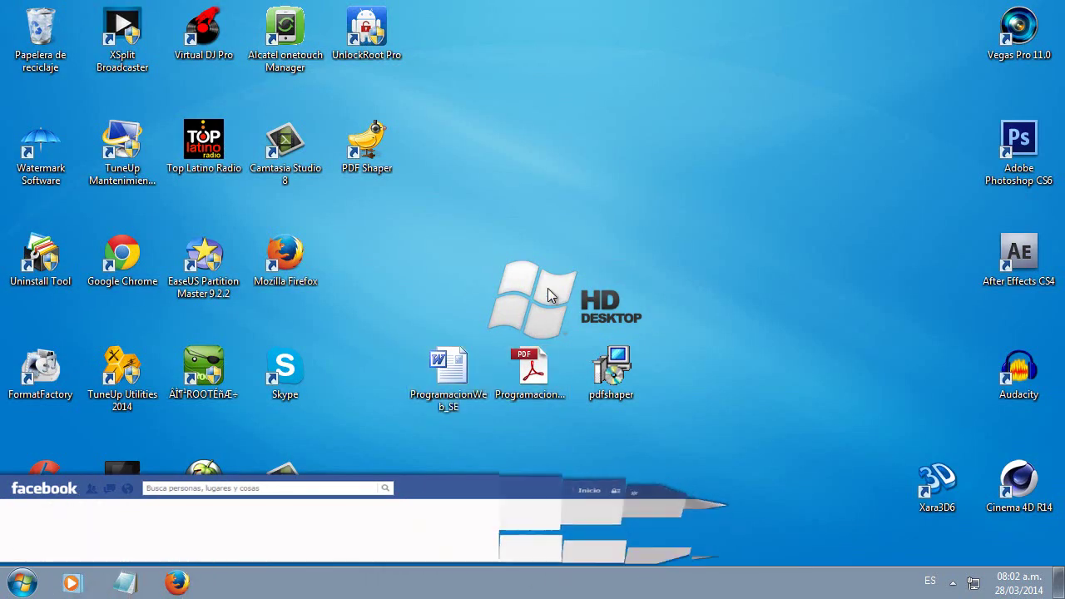